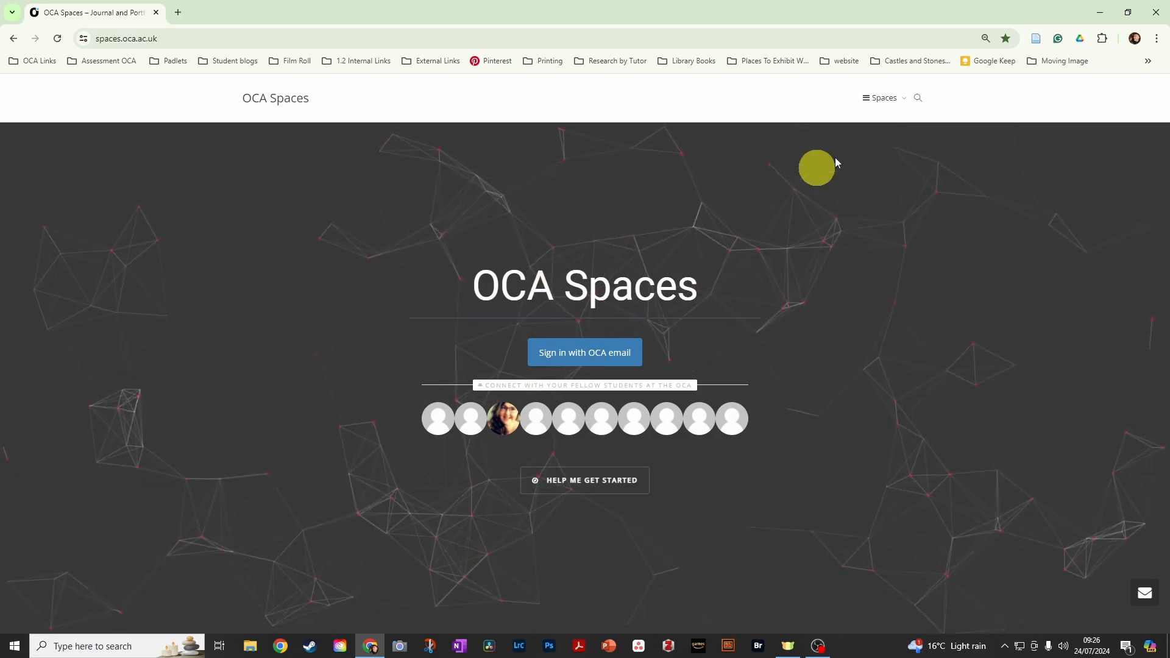
- Sign in with the OCA email and start a new site with the site name psgdiscordtechsupport
left_click(590, 360)
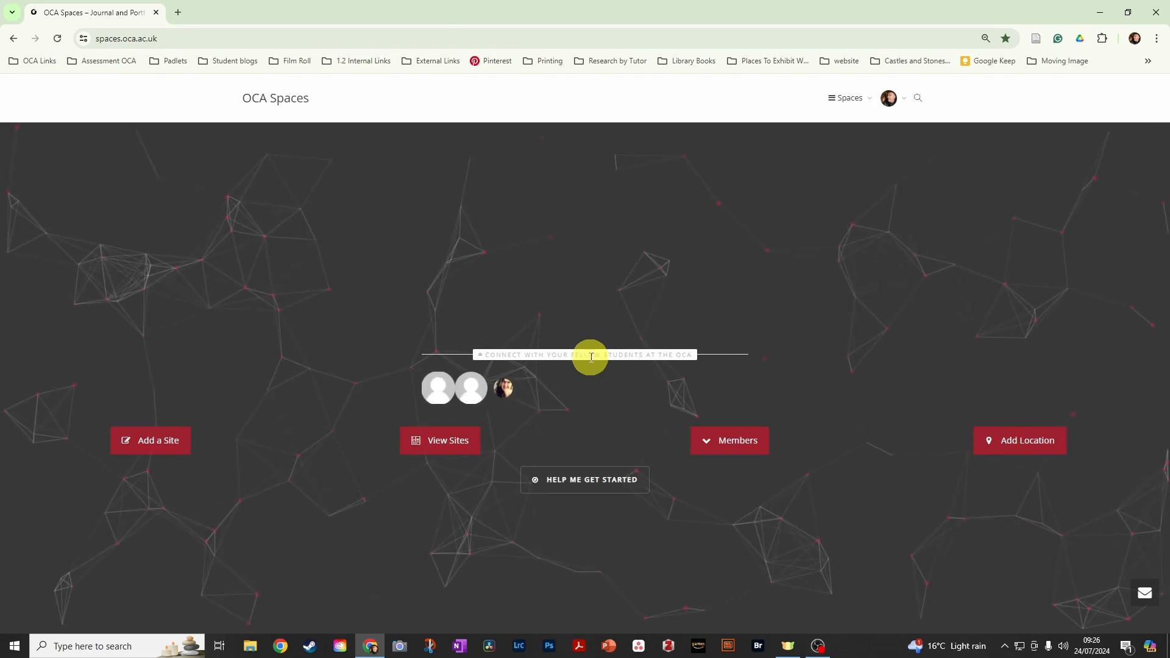
left_click(146, 445)
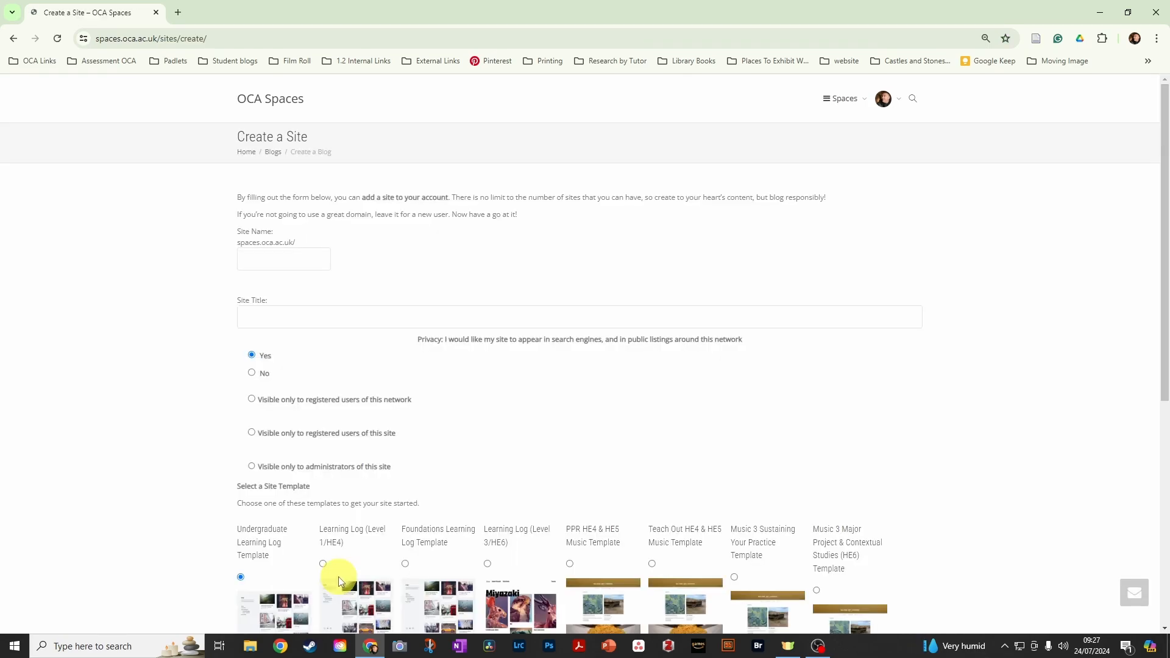
left_click(255, 258)
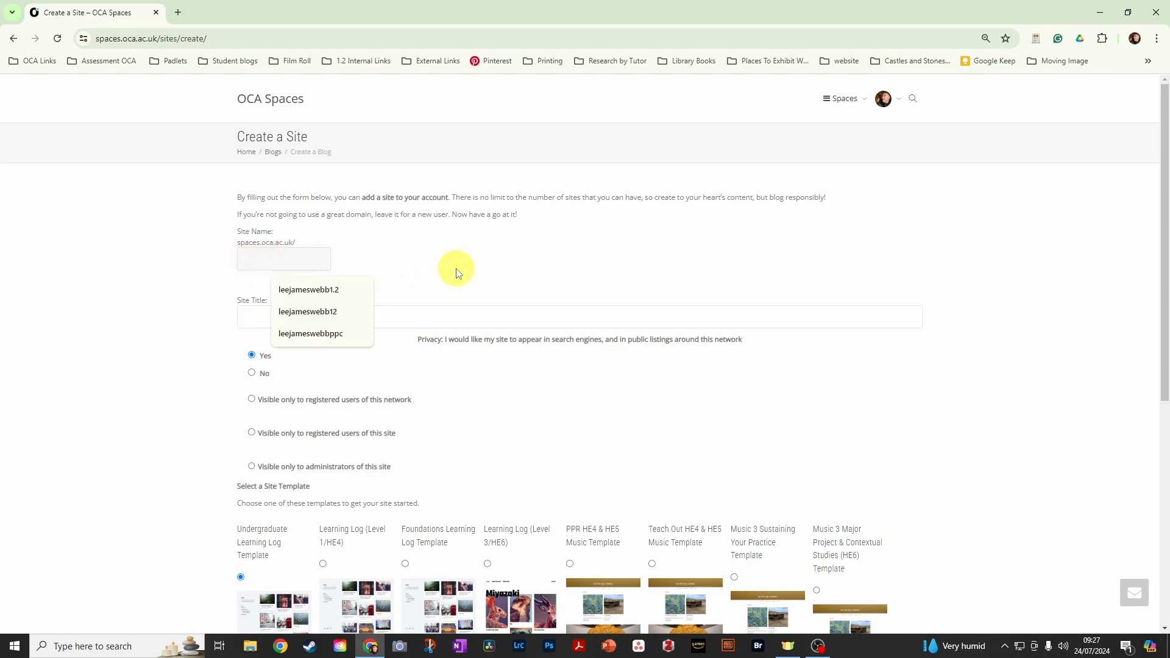
type("psgdiscordtech")
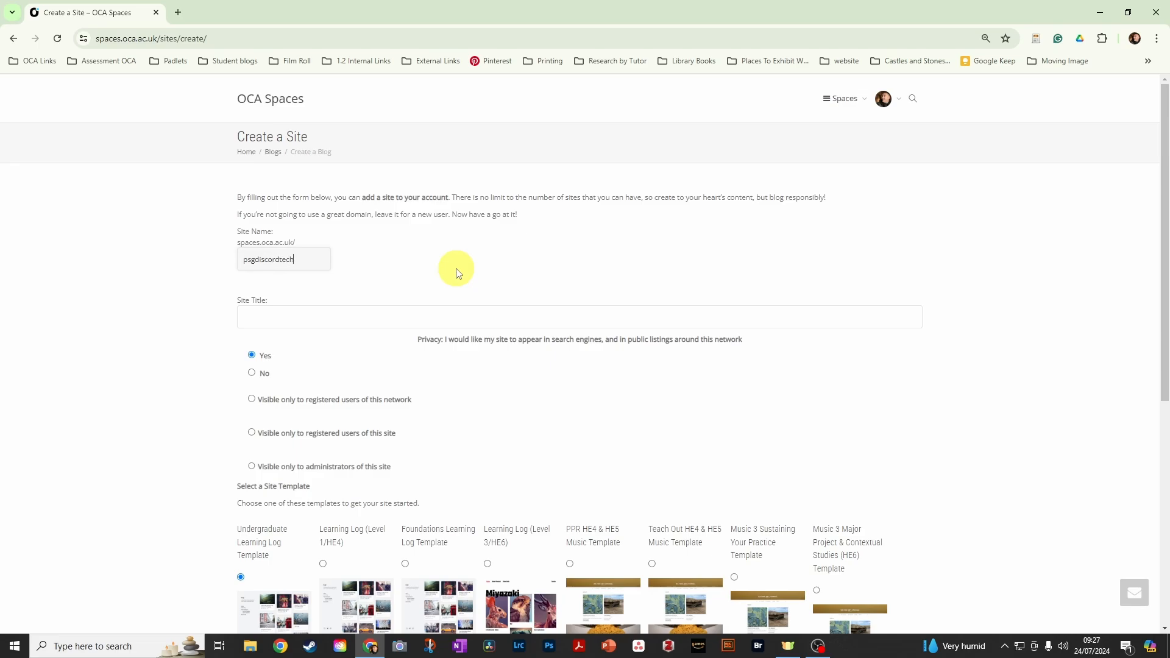
type("pport")
- Enter "PSG Discord Tech Support Page" as the new site's title
left_click(298, 323)
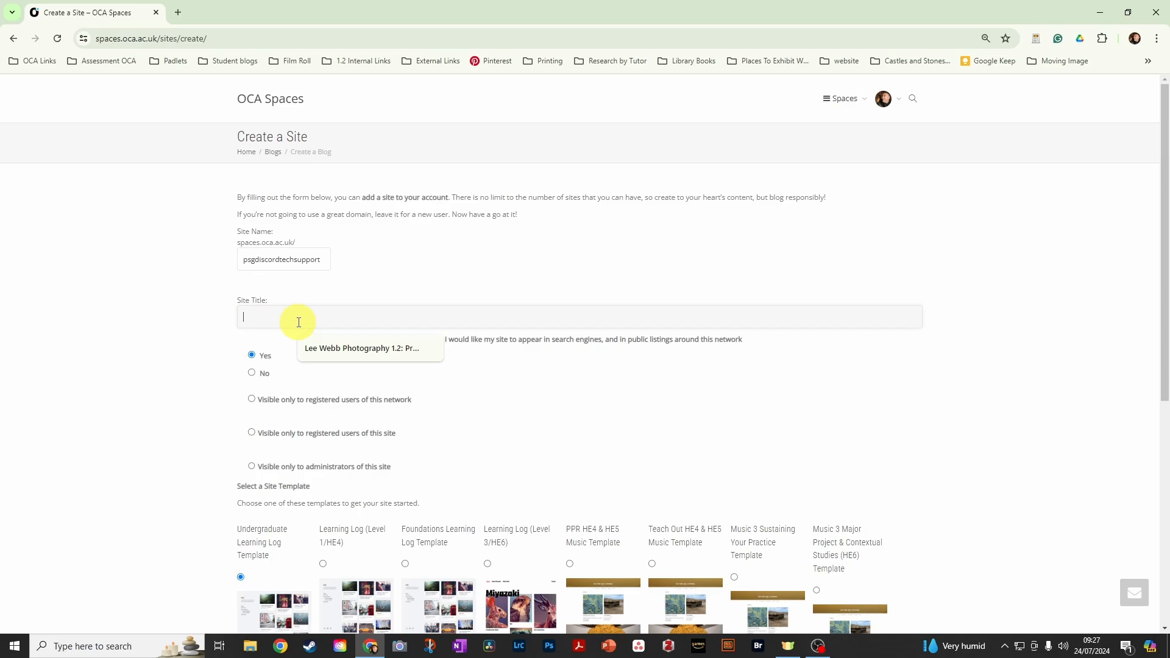
type("PS")
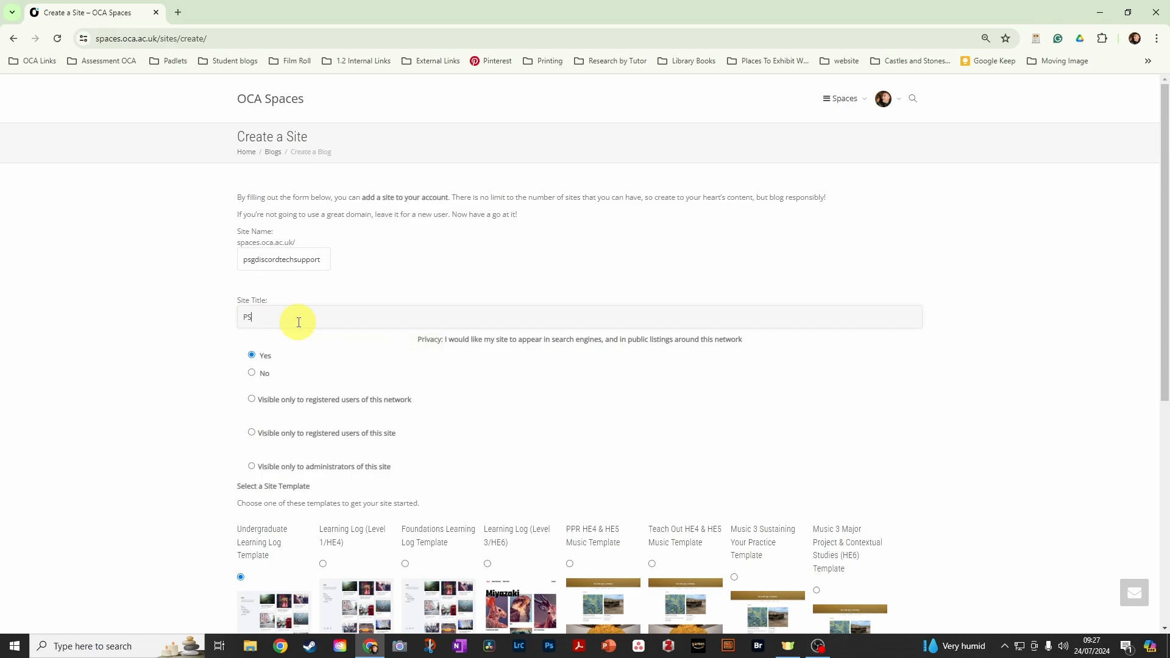
type("G Discord Tech Support Page")
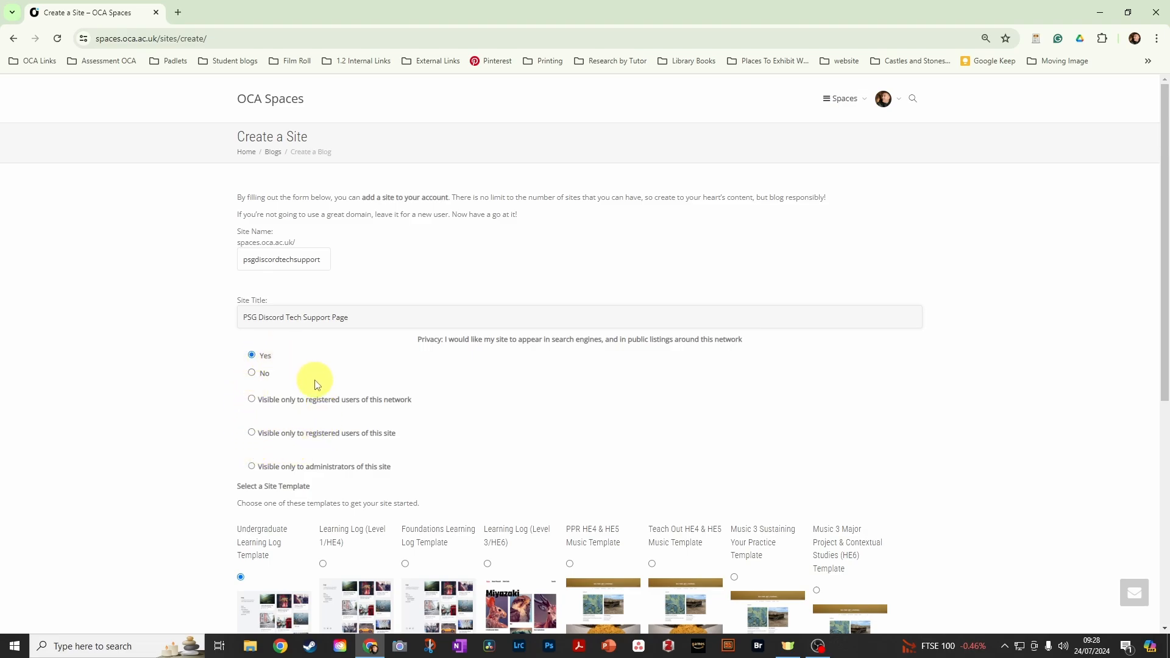
left_click(252, 374)
left_click(260, 403)
left_click(253, 357)
- Choose the Undergraduate Learning Log Template from the site templates and create the site
scroll(638, 393, "down", 1)
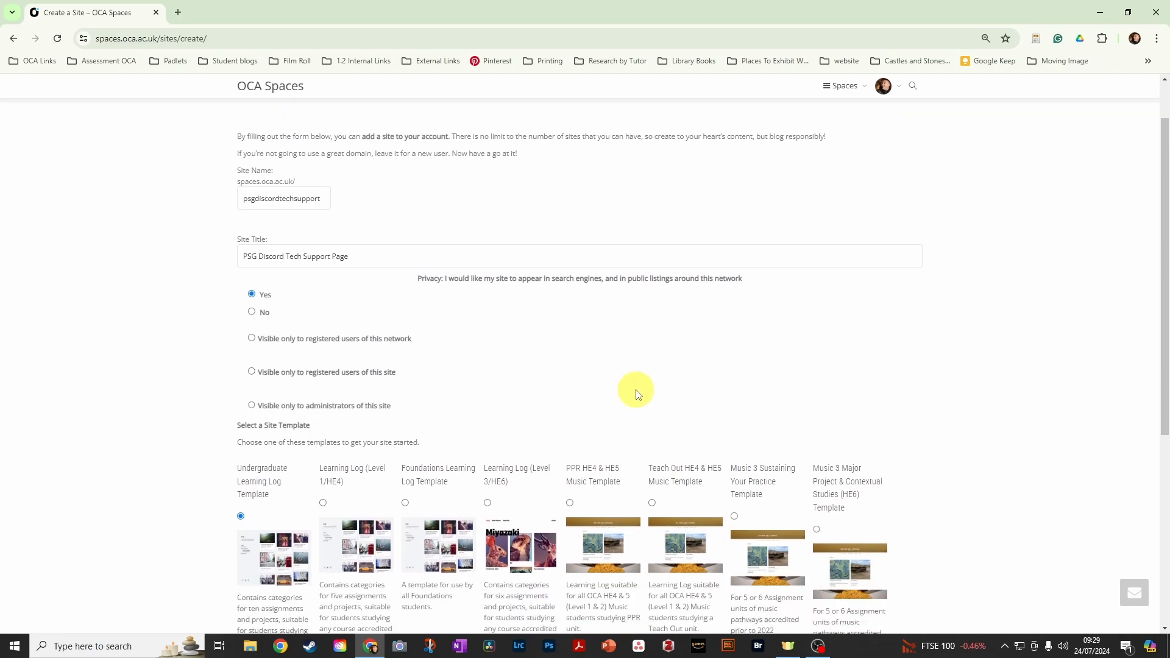
scroll(637, 393, "down", 4)
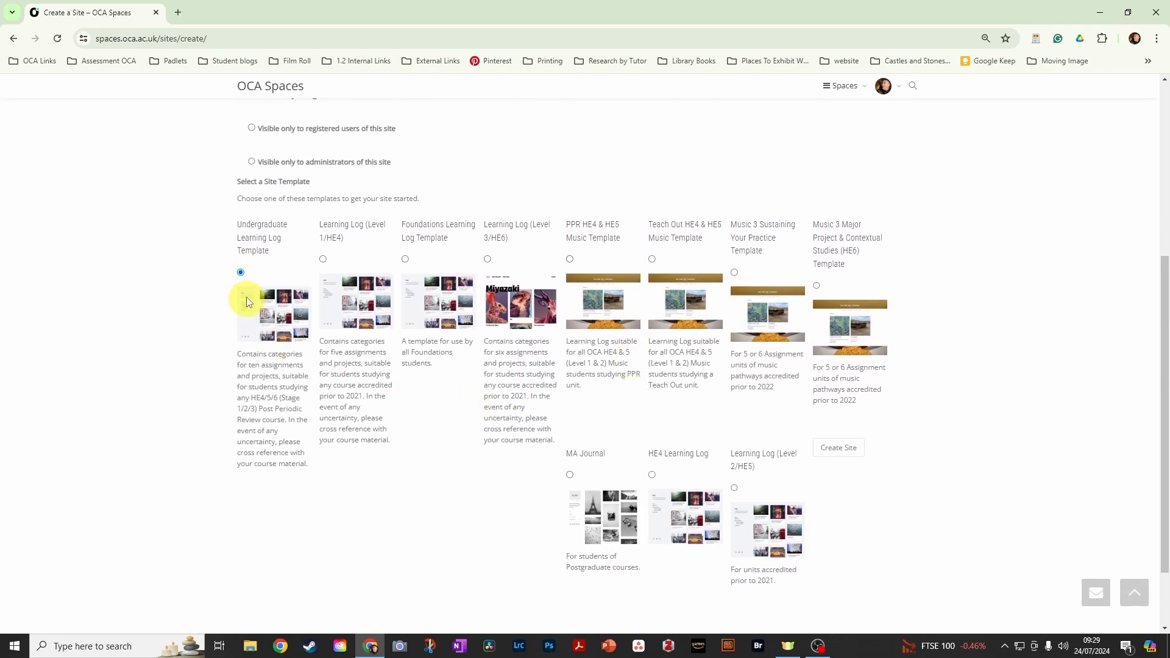
scroll(439, 200, "up", 1)
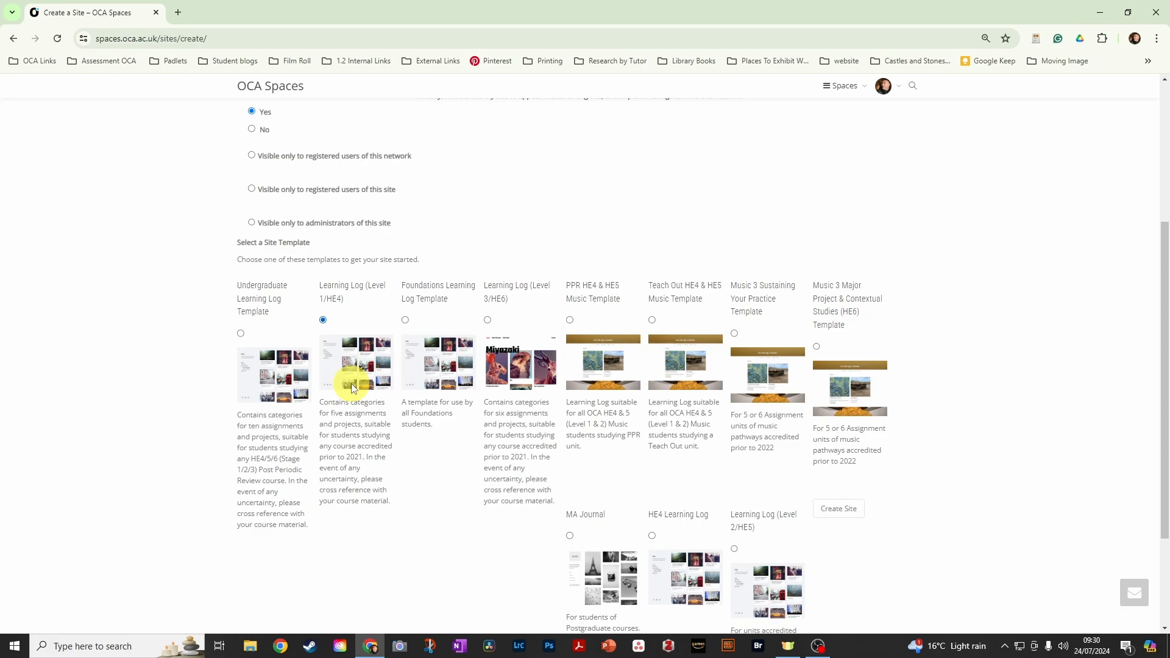
left_click(406, 320)
scroll(724, 442, "down", 1)
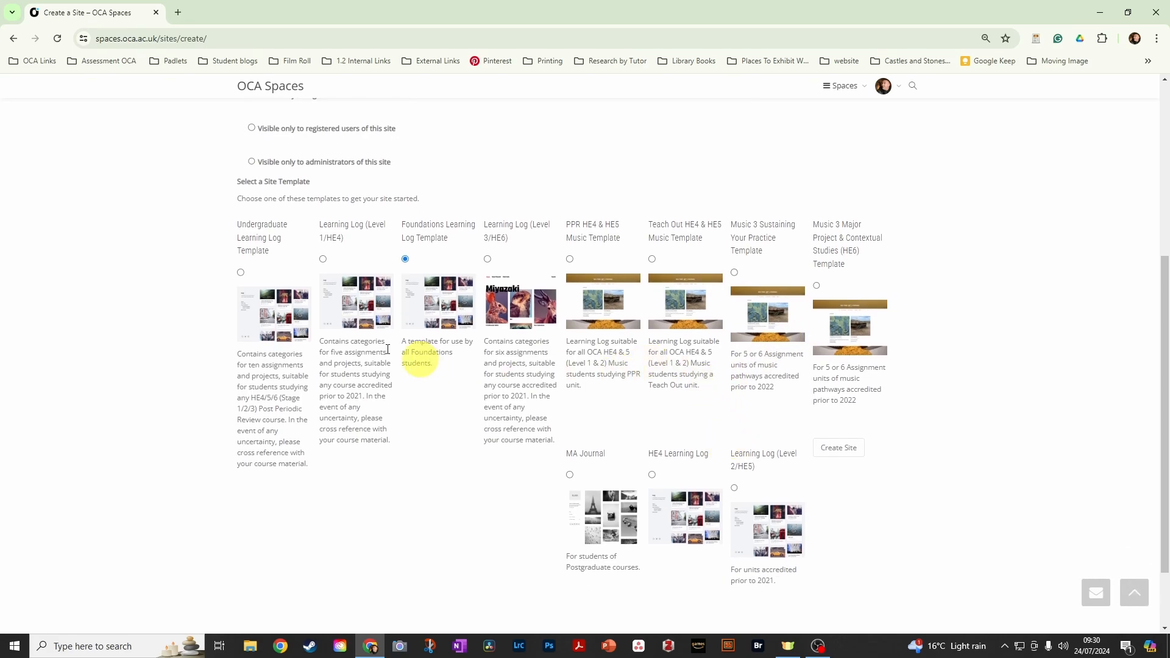
left_click(241, 272)
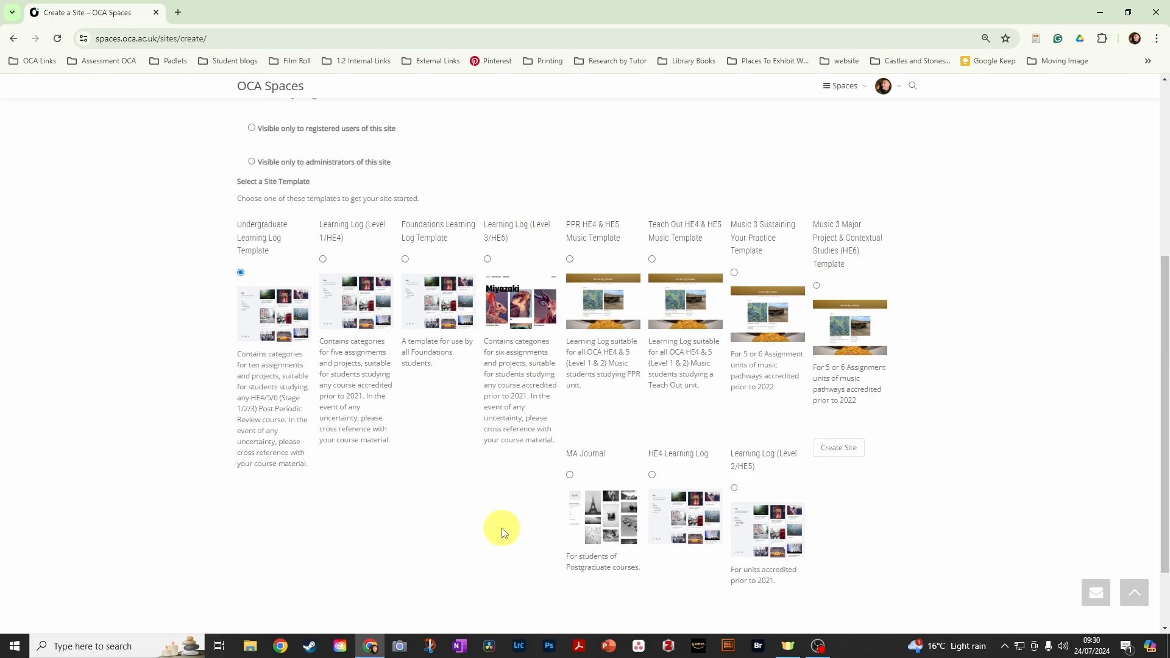
scroll(499, 534, "down", 1)
scroll(496, 530, "up", 4)
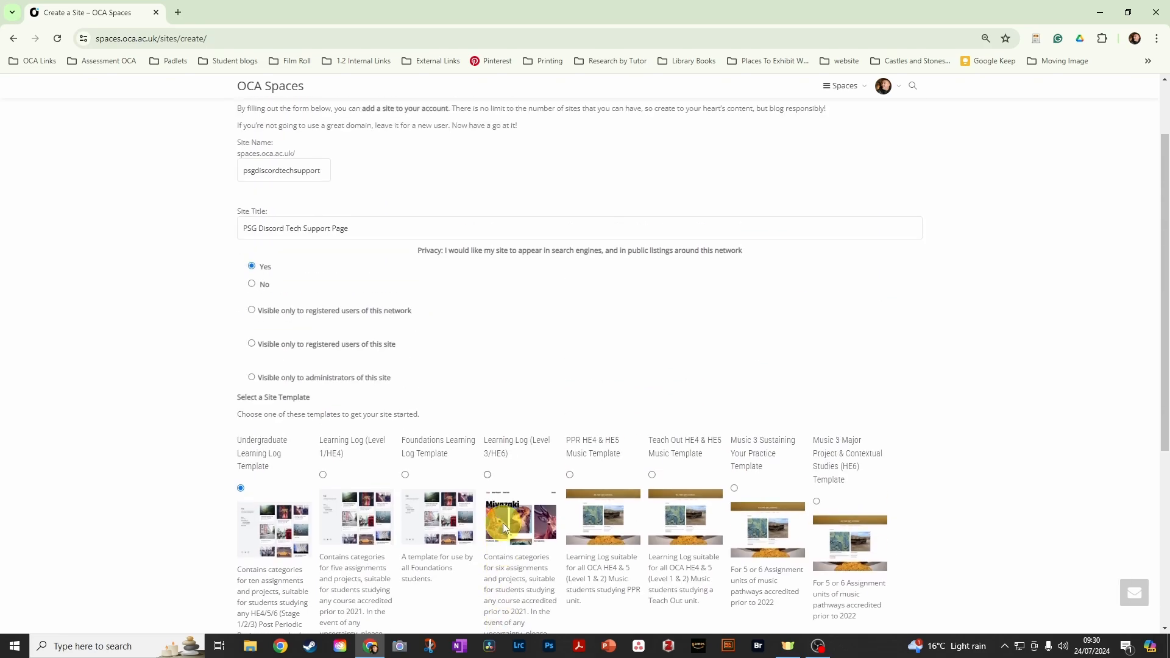
scroll(503, 524, "down", 5)
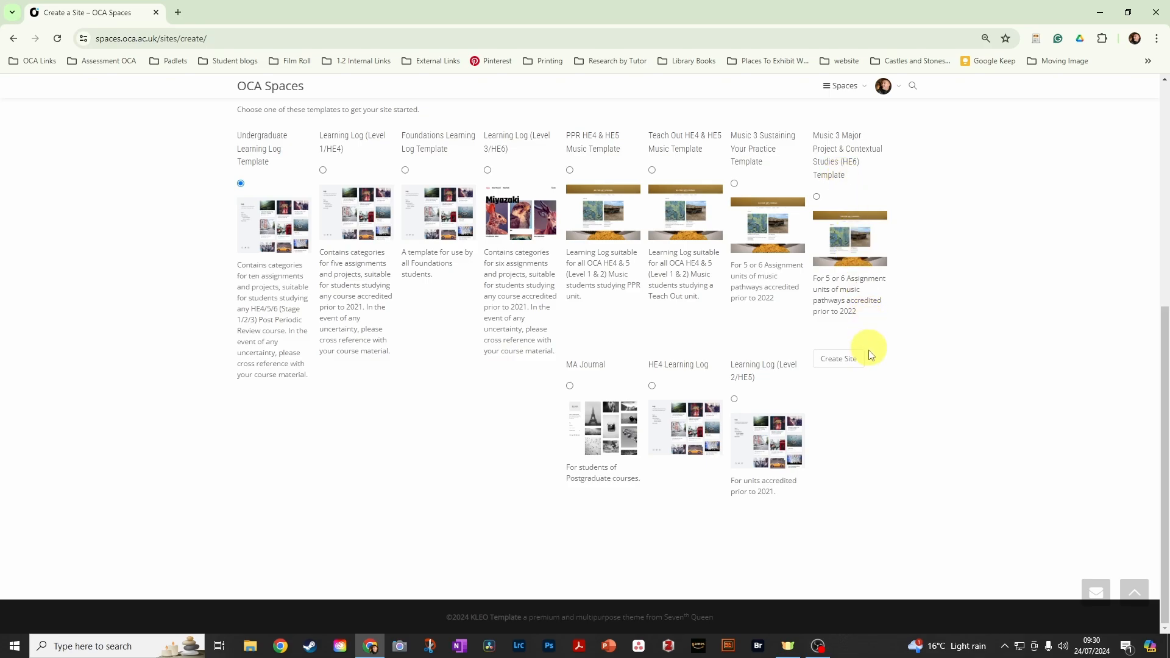
left_click(845, 362)
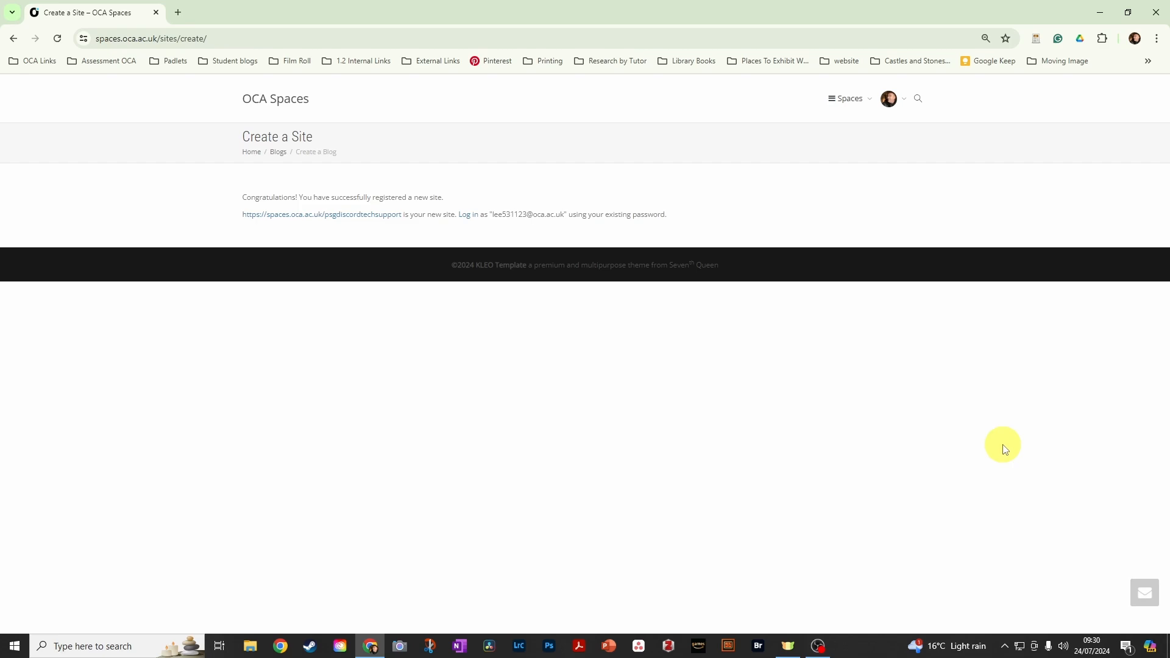
- Open the newly created site and examine its coursework, assignment and research navigation links
left_click(323, 220)
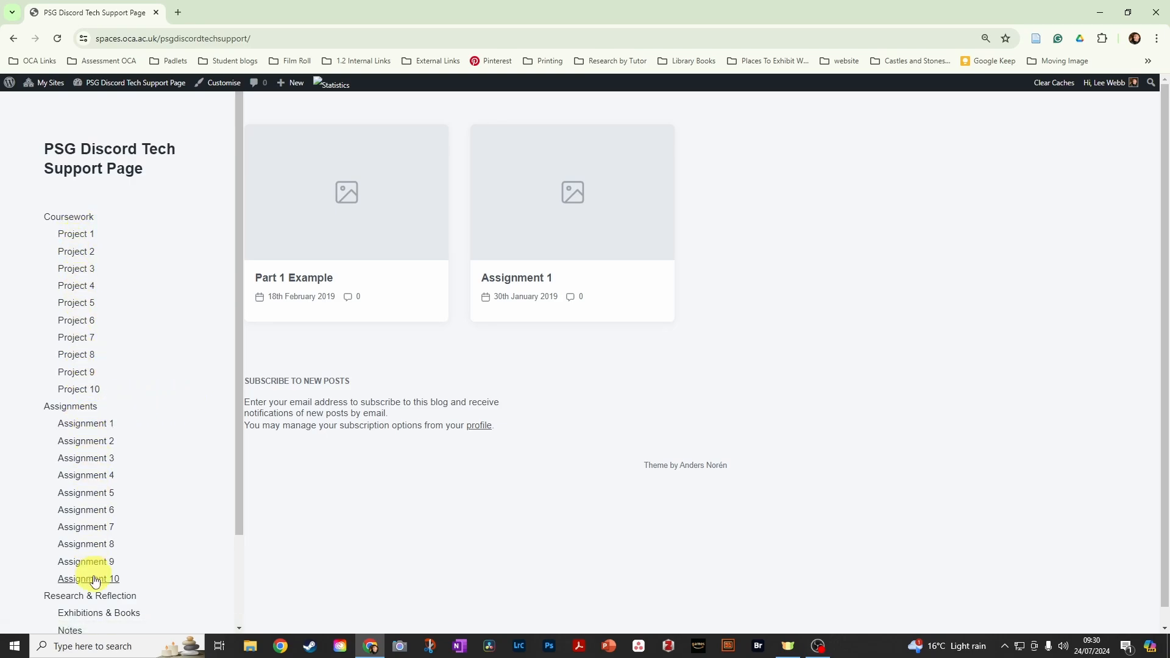
scroll(95, 576, "down", 1)
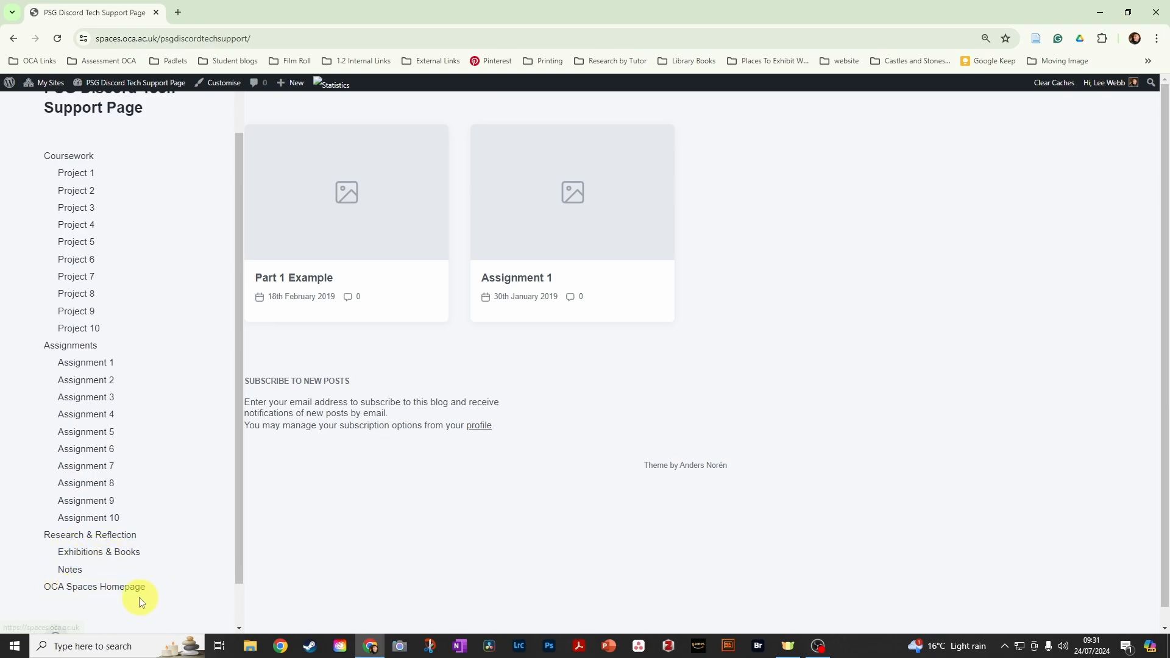
scroll(156, 567, "up", 1)
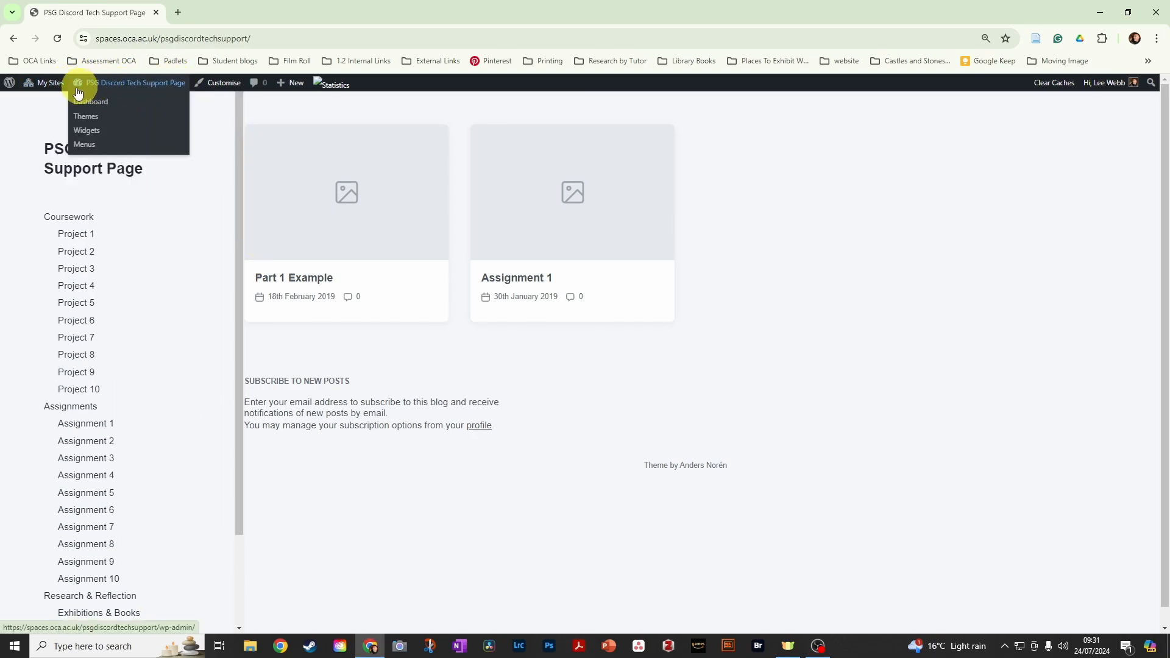
- Move the sample posts Part 1 Example and Assignment 1 to the bin from the site's post list
mouse_move(50, 91)
mouse_move(95, 84)
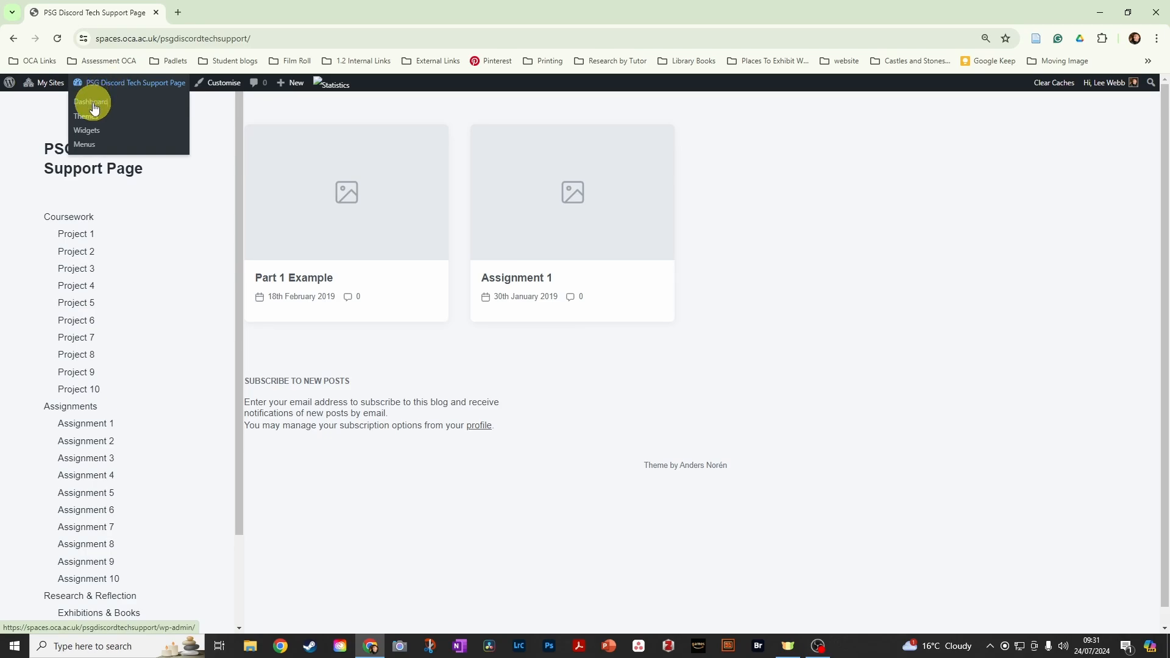
left_click(94, 108)
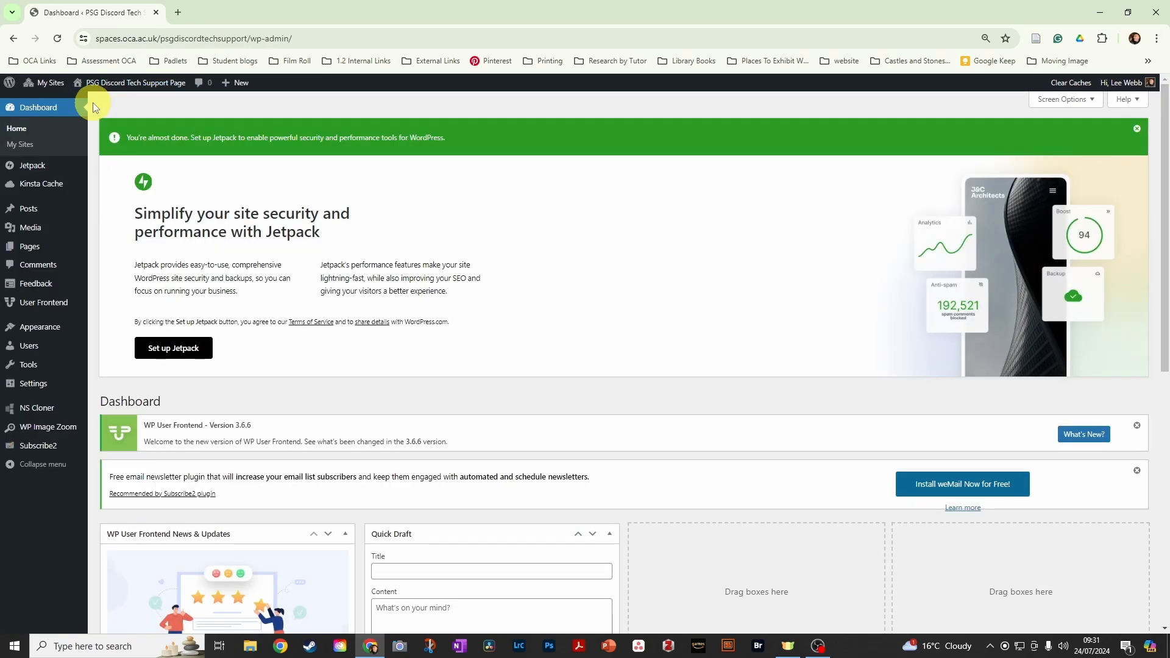
left_click(23, 211)
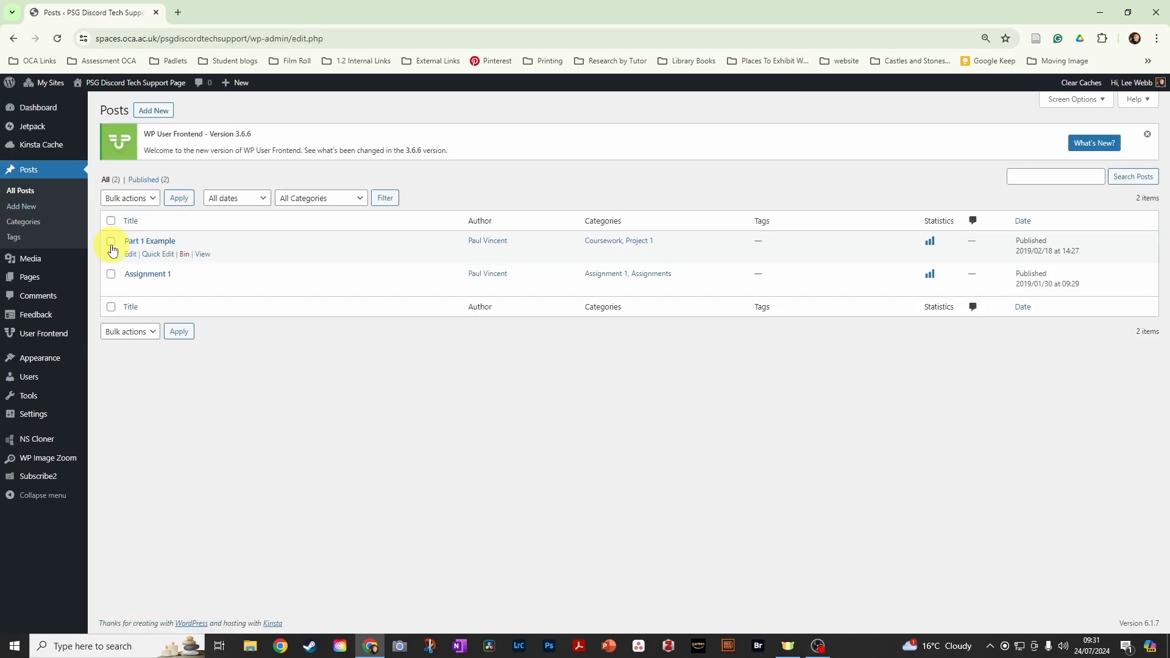
left_click(110, 243)
left_click(110, 276)
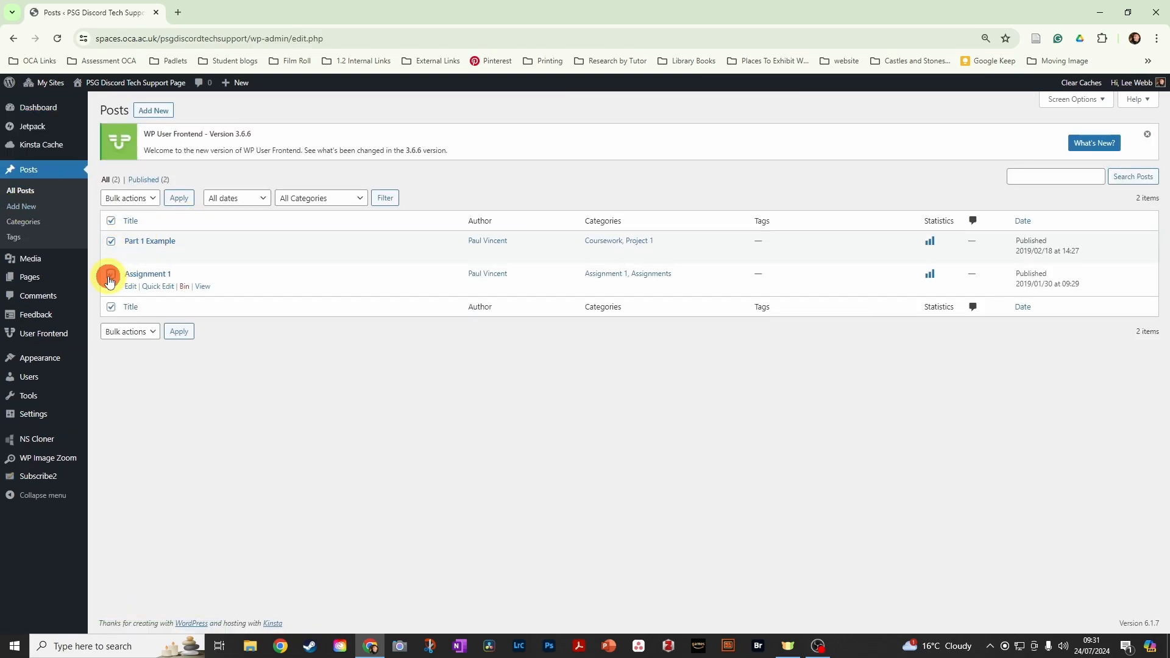
left_click(157, 196)
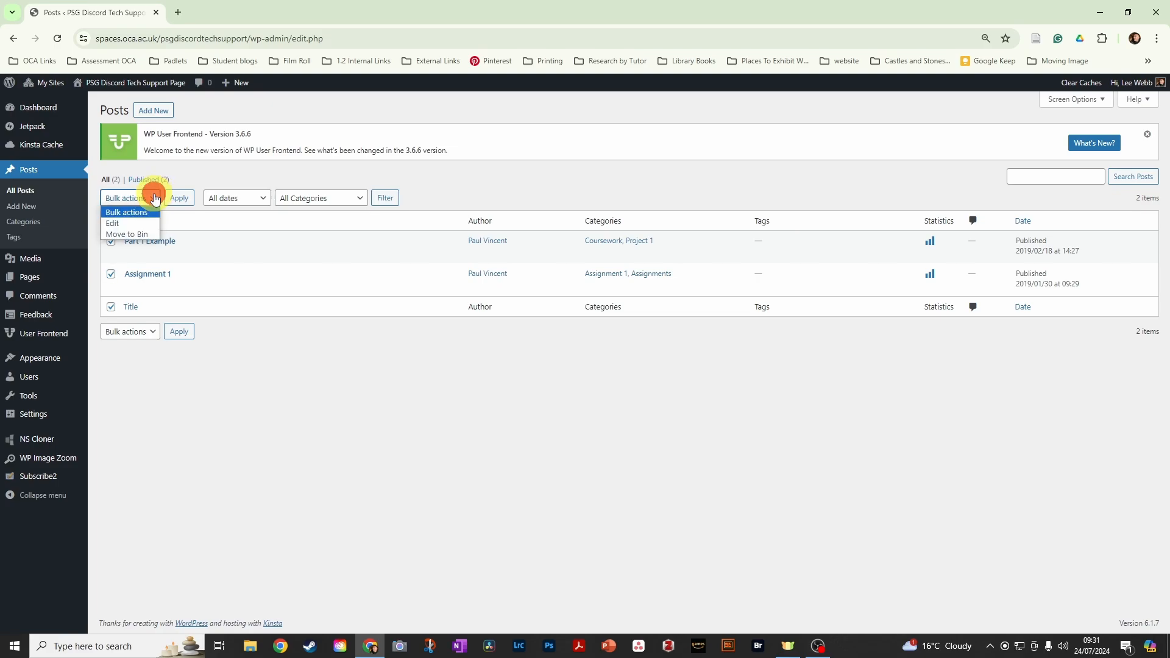
left_click(144, 236)
left_click(180, 201)
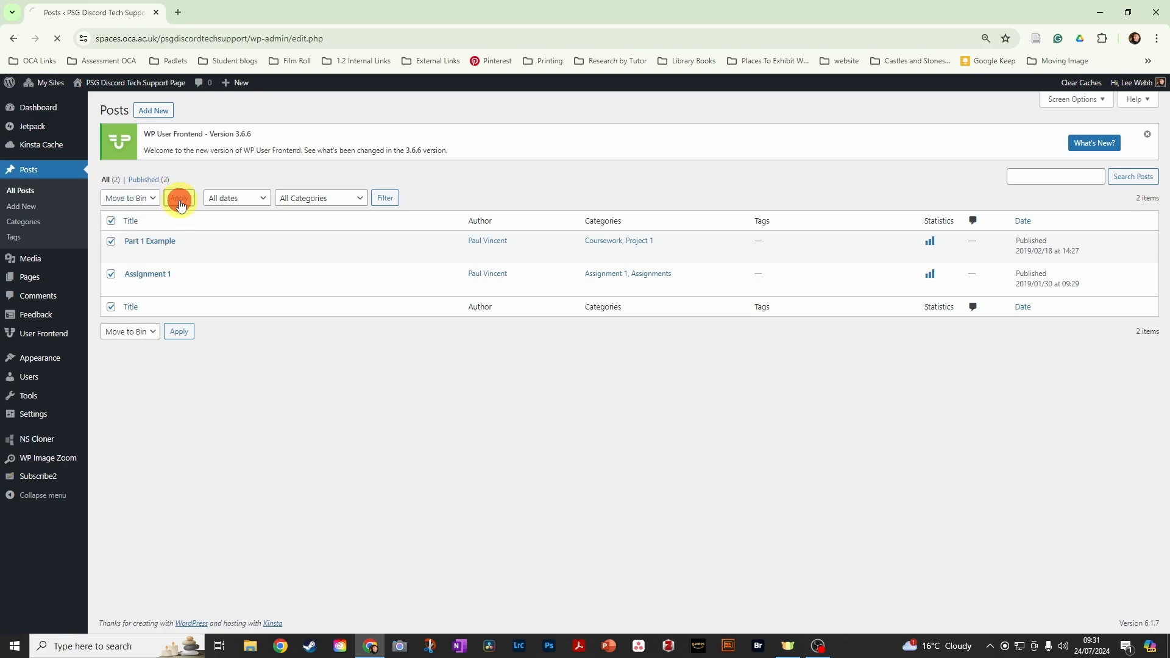
- Return to the live site and create a new post titled "Project 1 Learning OCA Spaces"
left_click(84, 106)
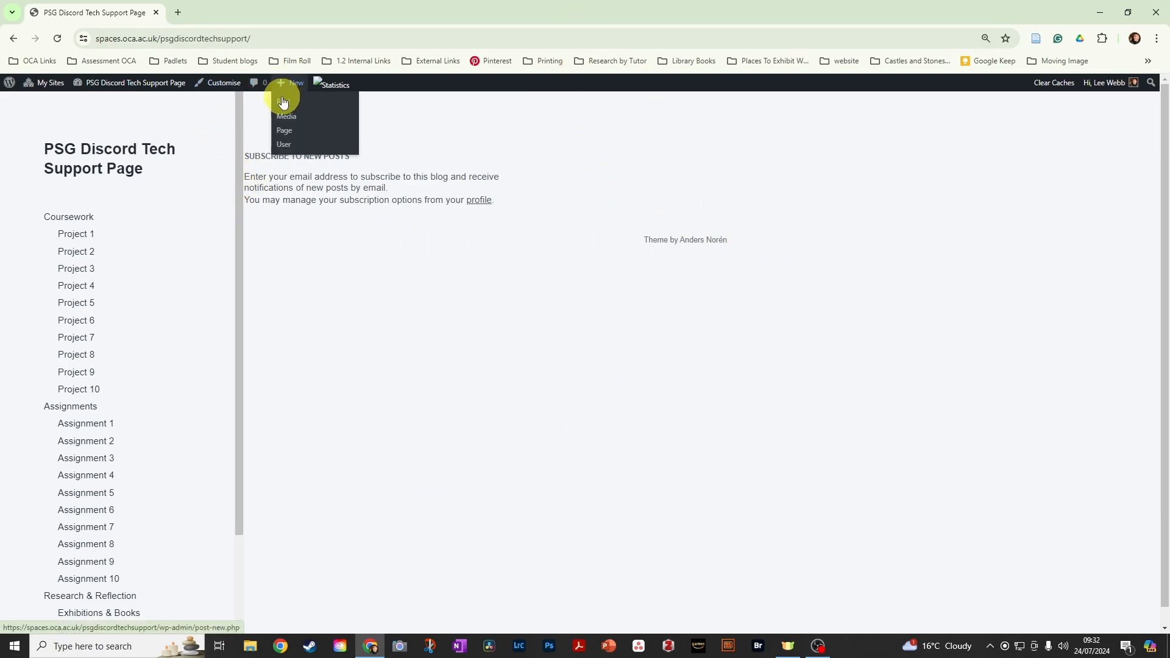
left_click(283, 102)
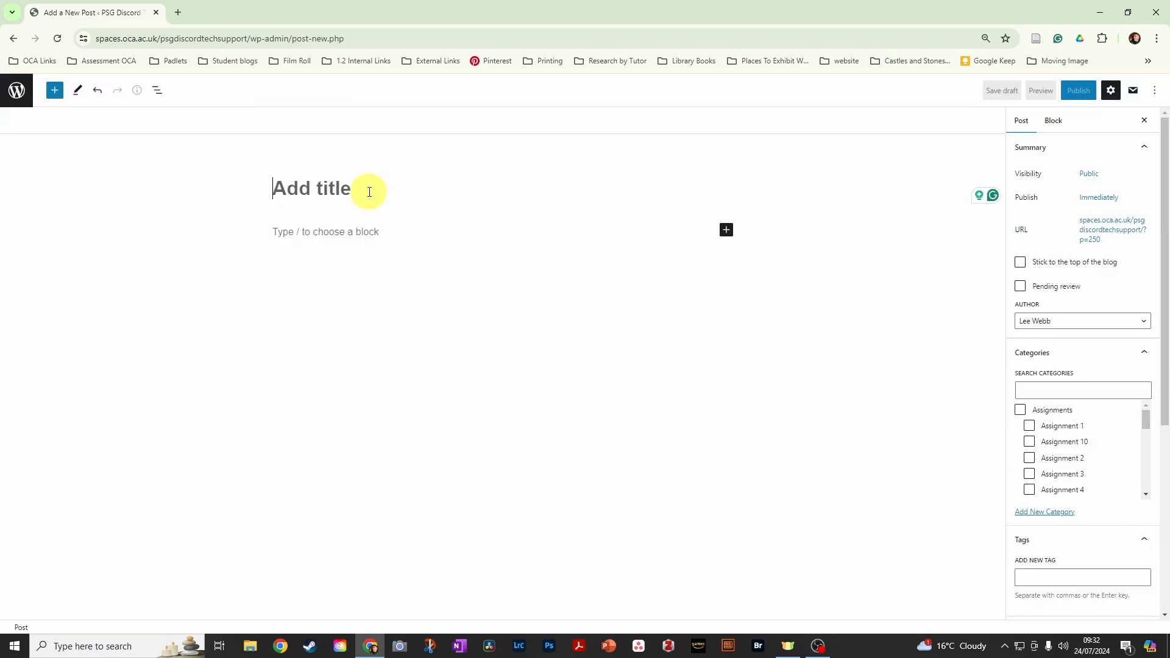
type("Pro")
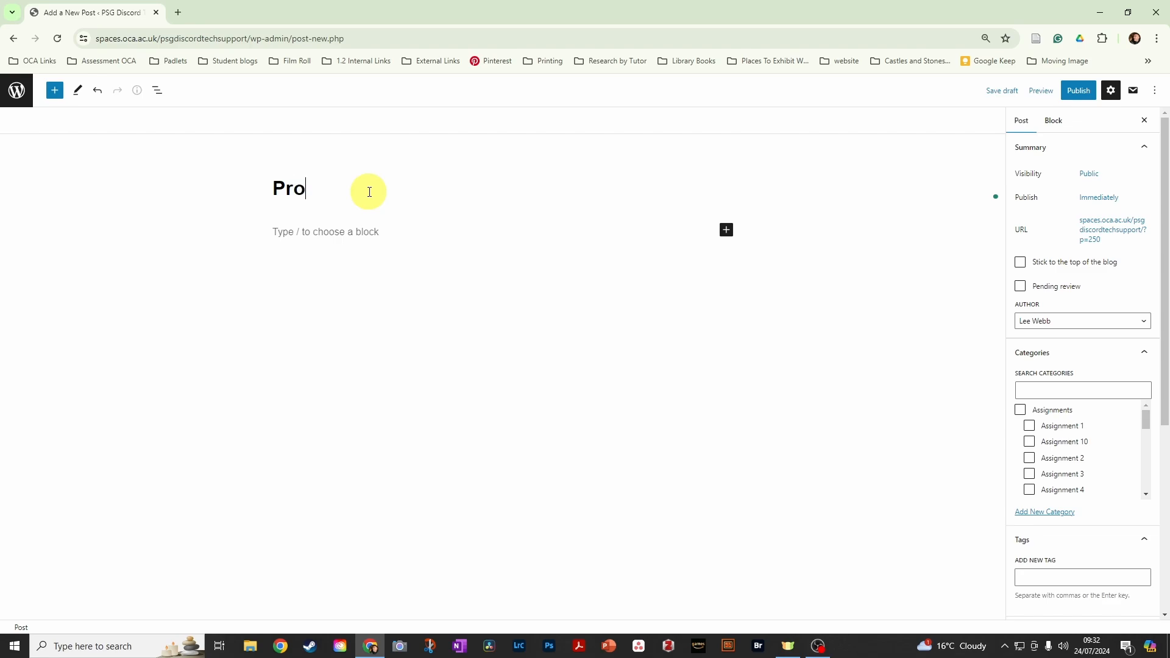
type("ject 1 Learning OCA Spaces")
- Write the paragraph "Welcome to the the PSG OCA Learning Log Tech support spaces page" below the title, correcting the spelling of "Welcome"
key("Return")
type("Welcopme ")
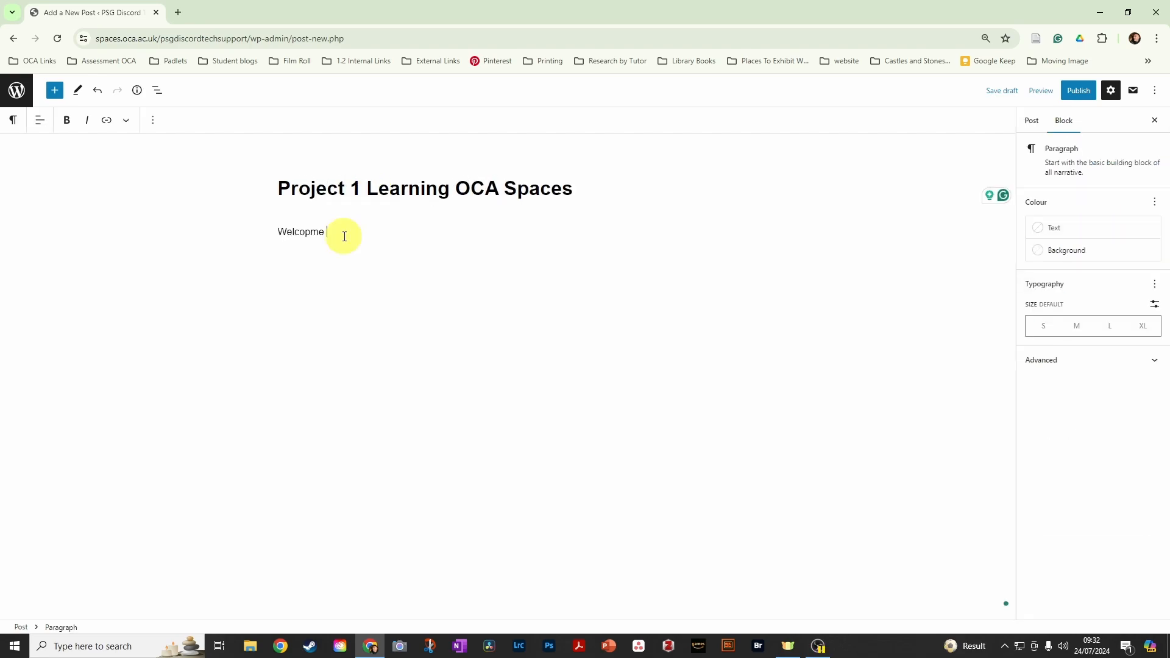
type("to the the PSG OCA Learning ")
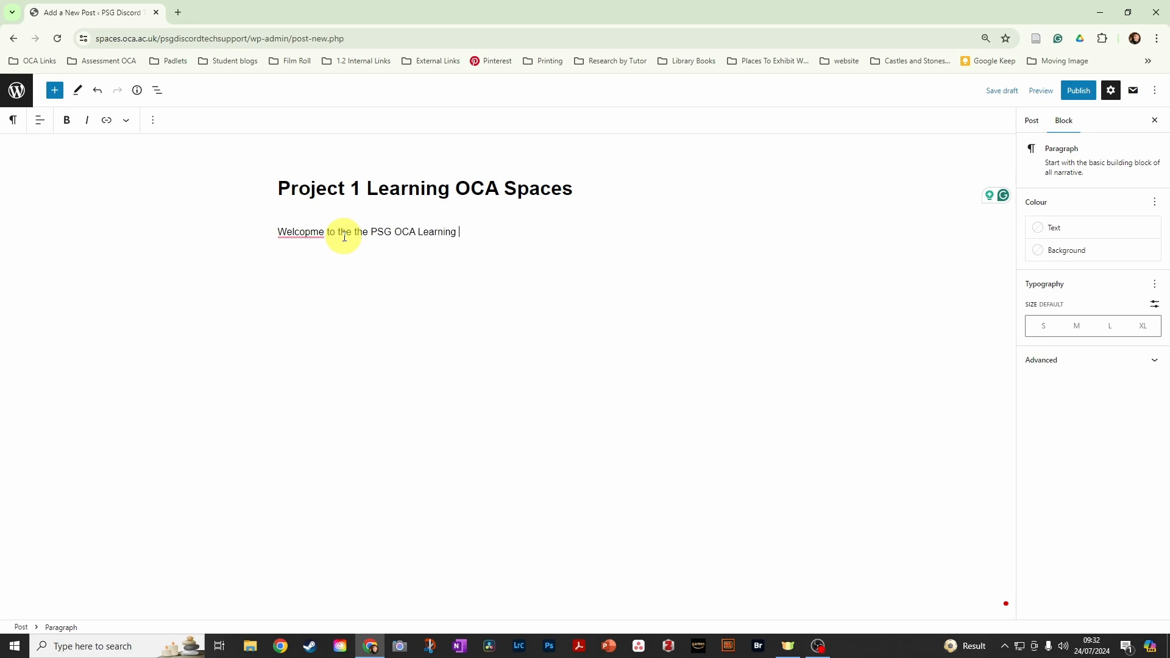
type("Log Tech support spaces ")
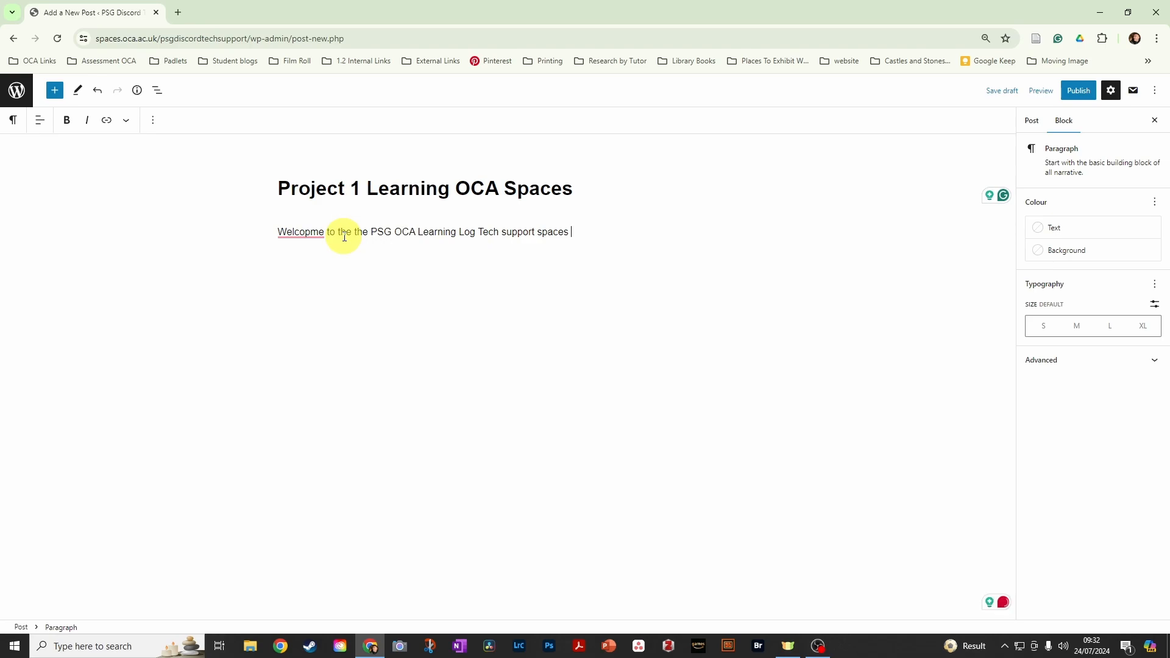
type("page")
mouse_move(305, 233)
left_click(302, 259)
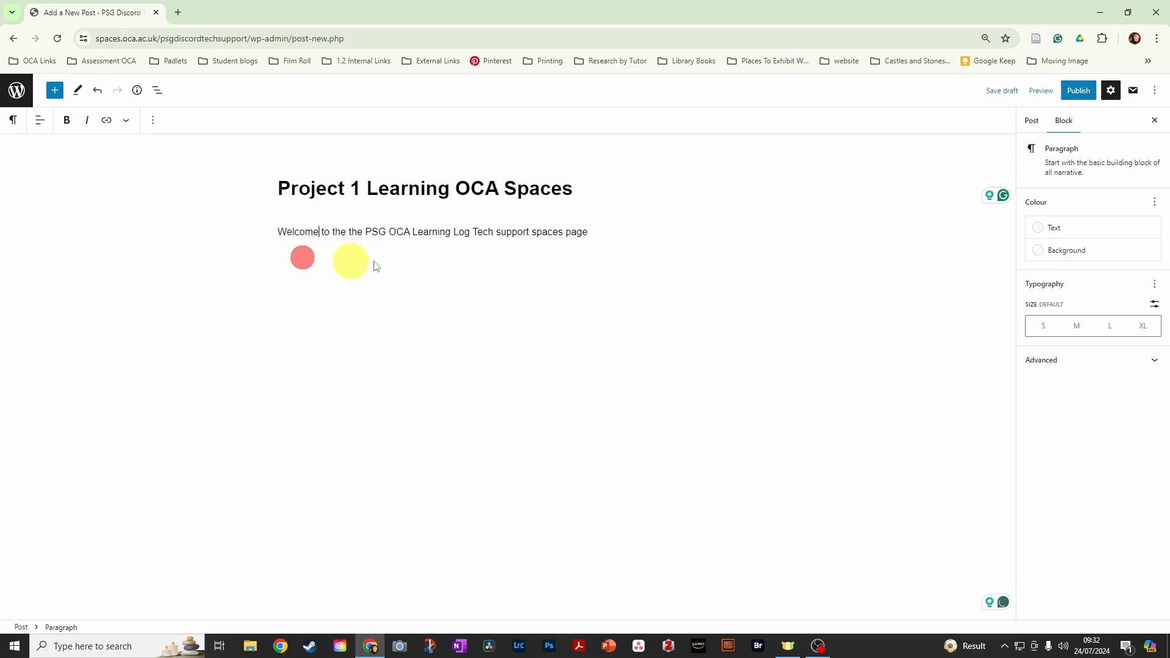
- Insert a Gallery block below the welcome paragraph
left_click(612, 236)
key("Return")
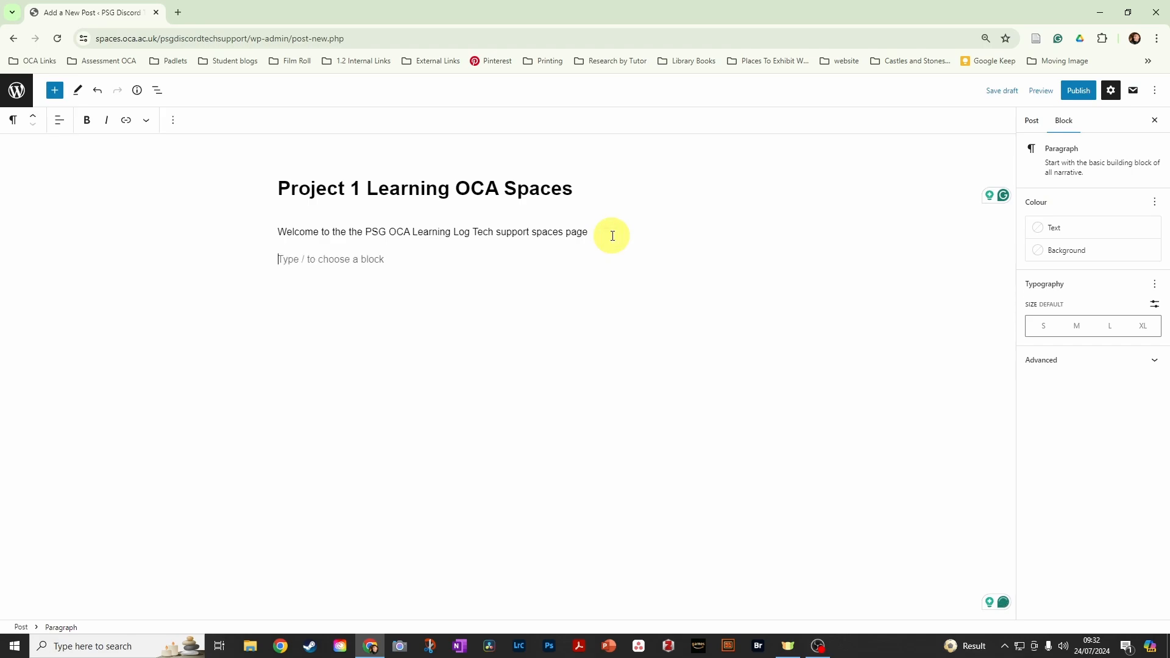
left_click(731, 257)
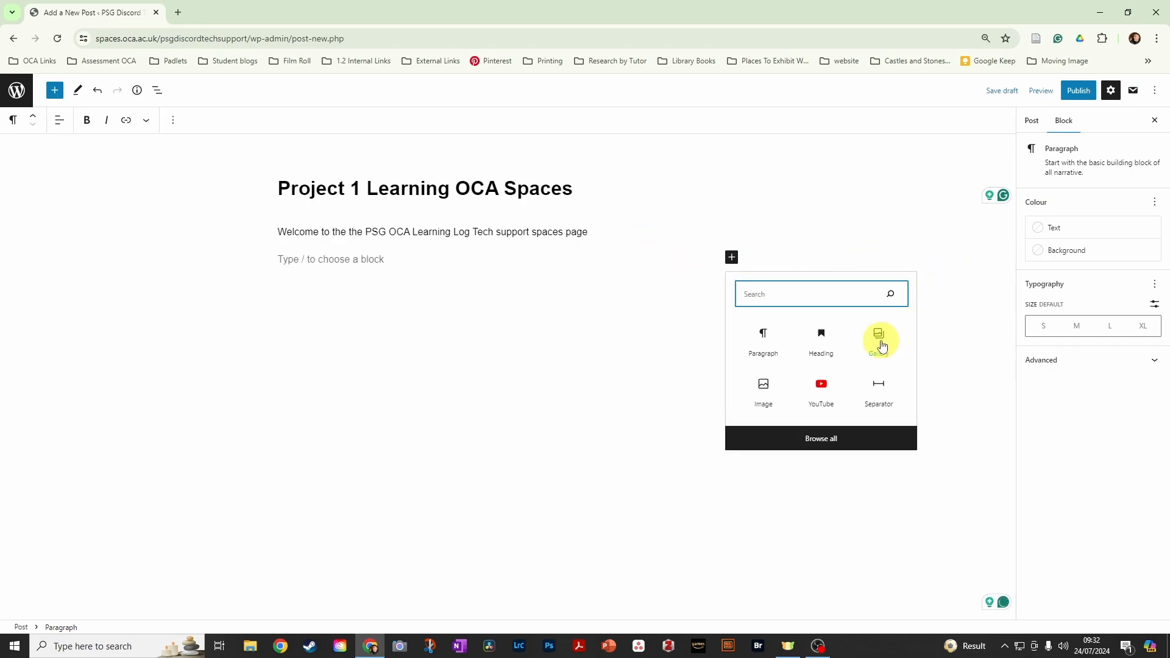
left_click(881, 341)
- Upload the image "Its a sign" from the LJW Portfolio folder on drive D into the gallery and save the post as a draft
left_click(305, 335)
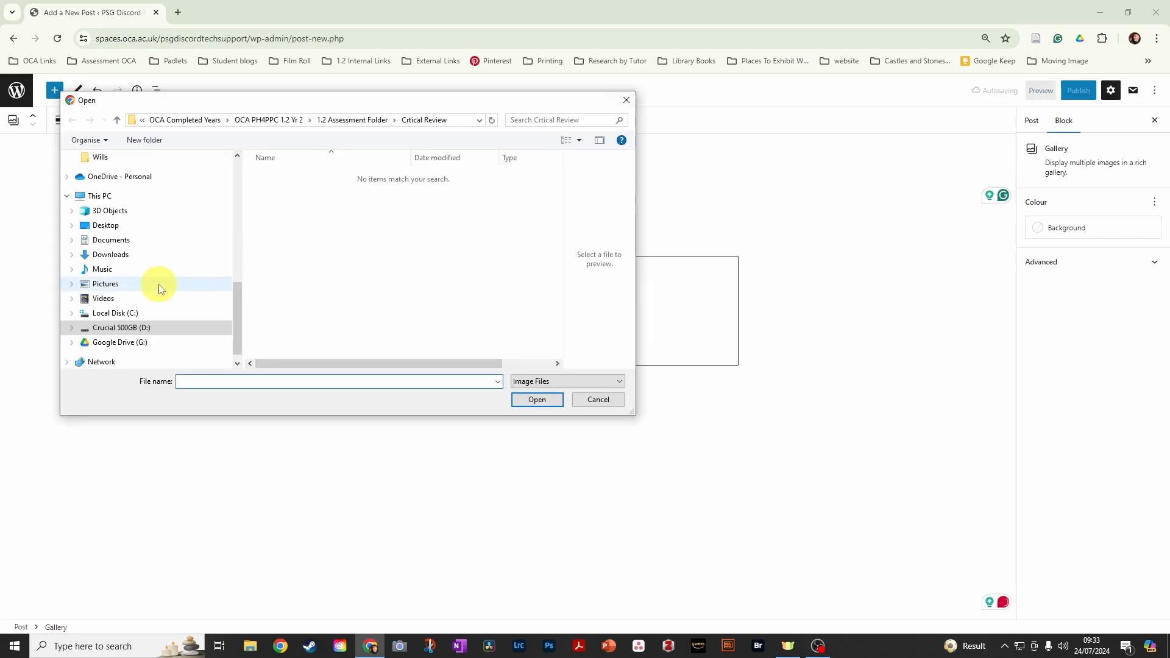
left_click(96, 329)
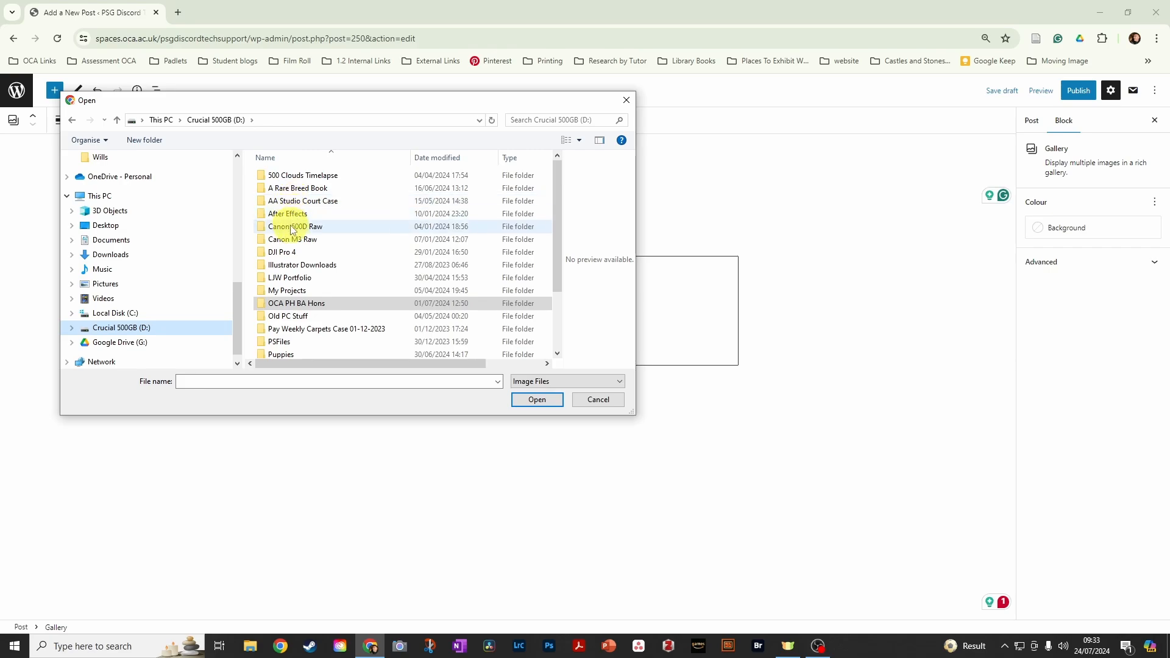
left_click(301, 278)
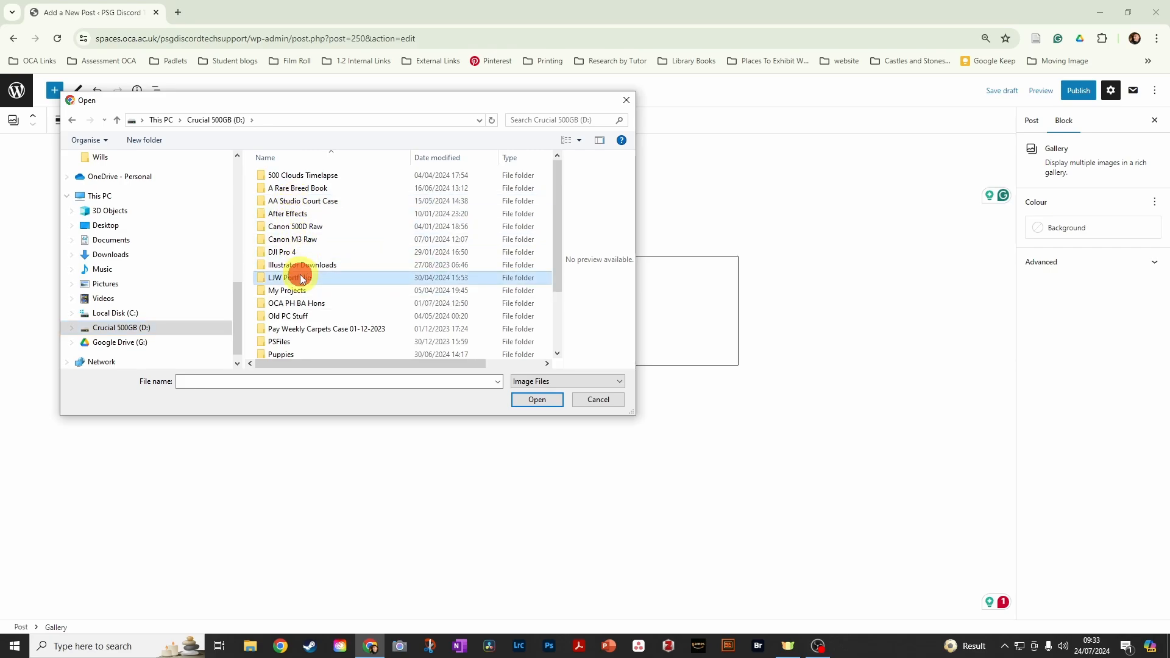
double_click(300, 278)
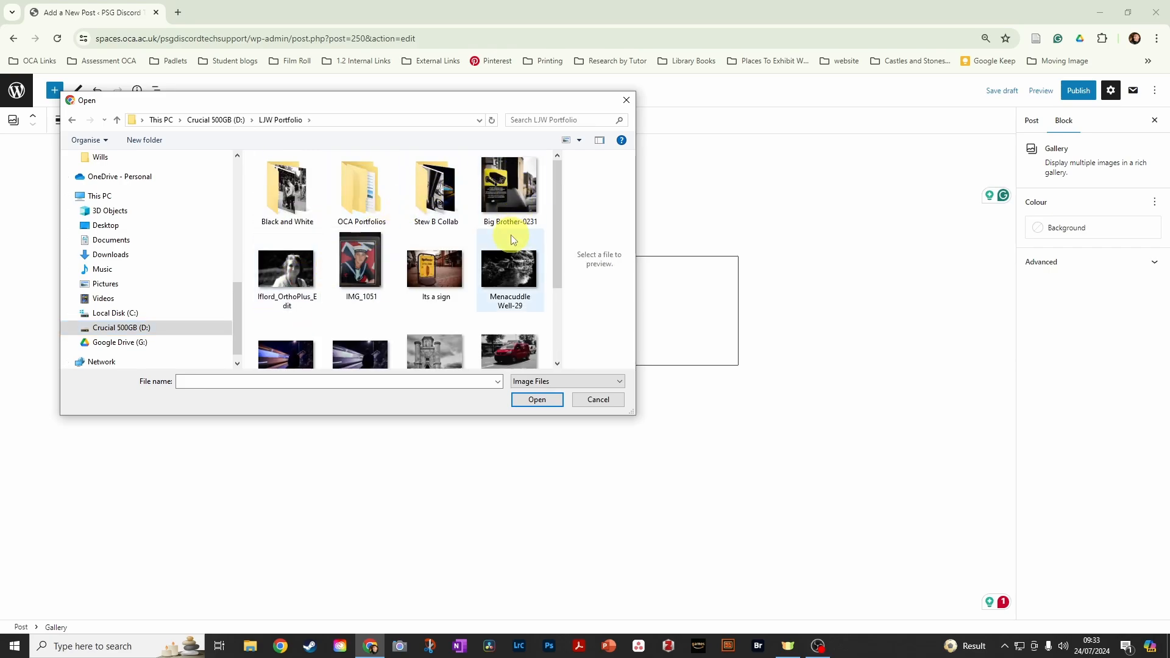
double_click(427, 268)
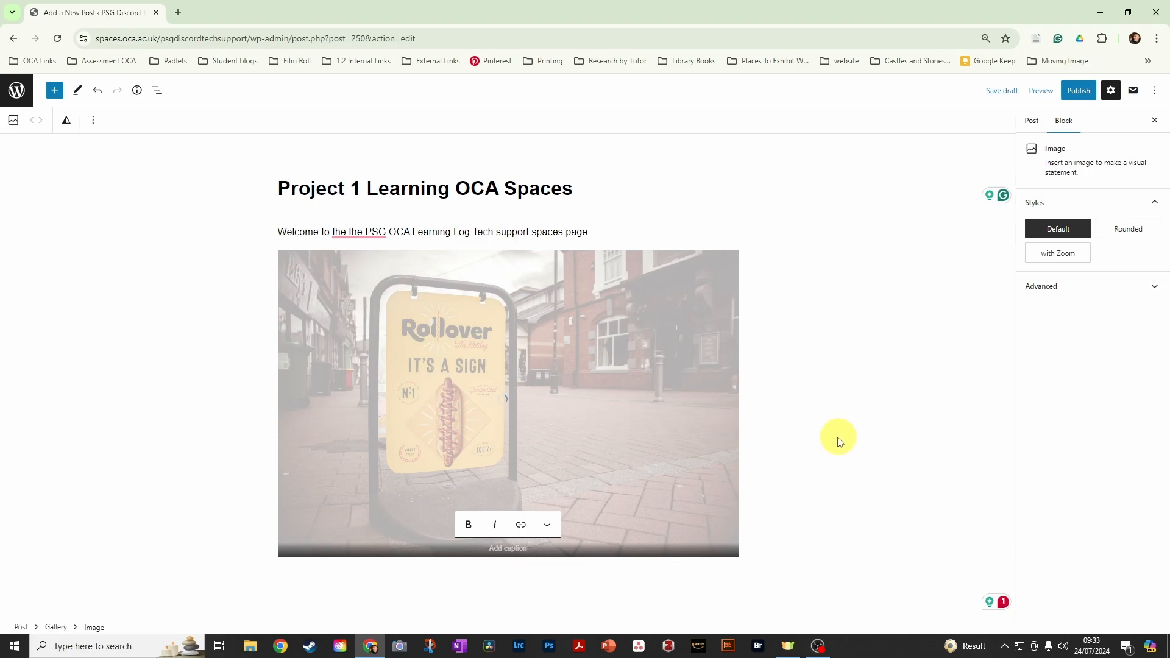
left_click(1002, 91)
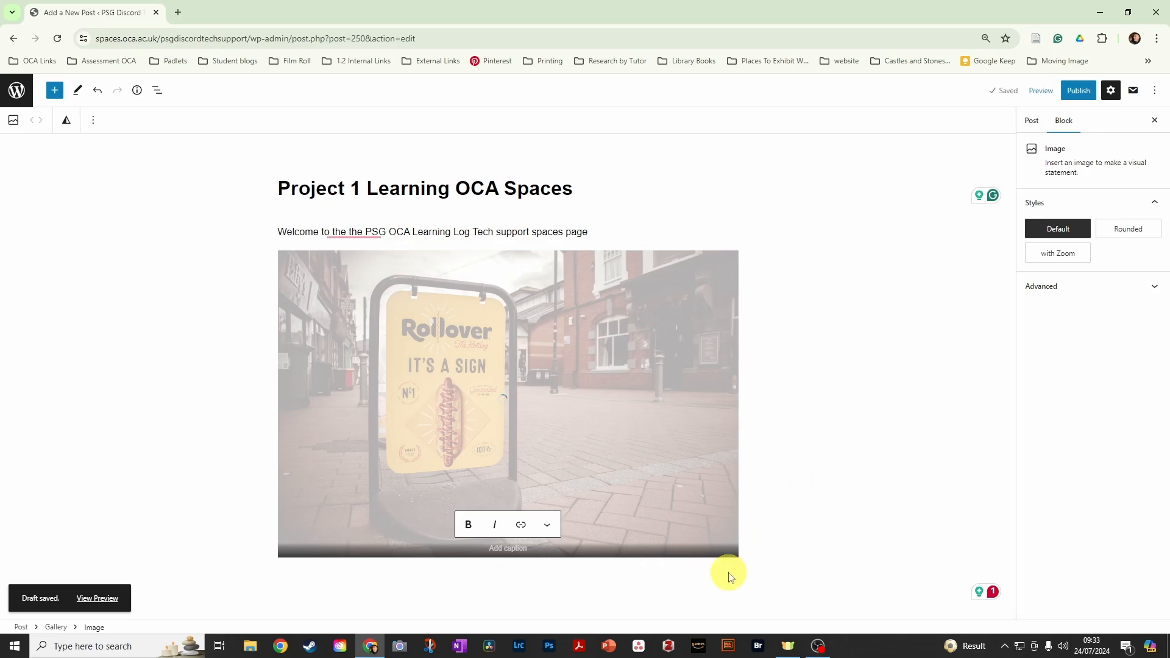
- Remove the post from the Uncategorised category and assign it to Coursework and its Project 1 subcategory
left_click(683, 583)
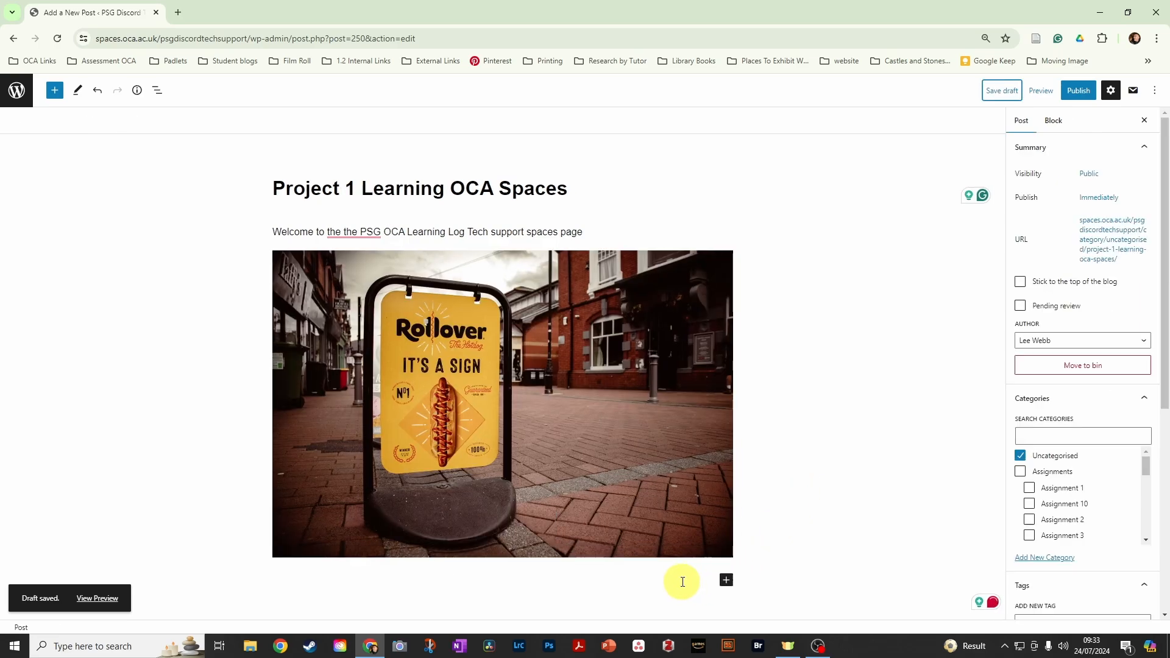
scroll(1090, 306, "down", 3)
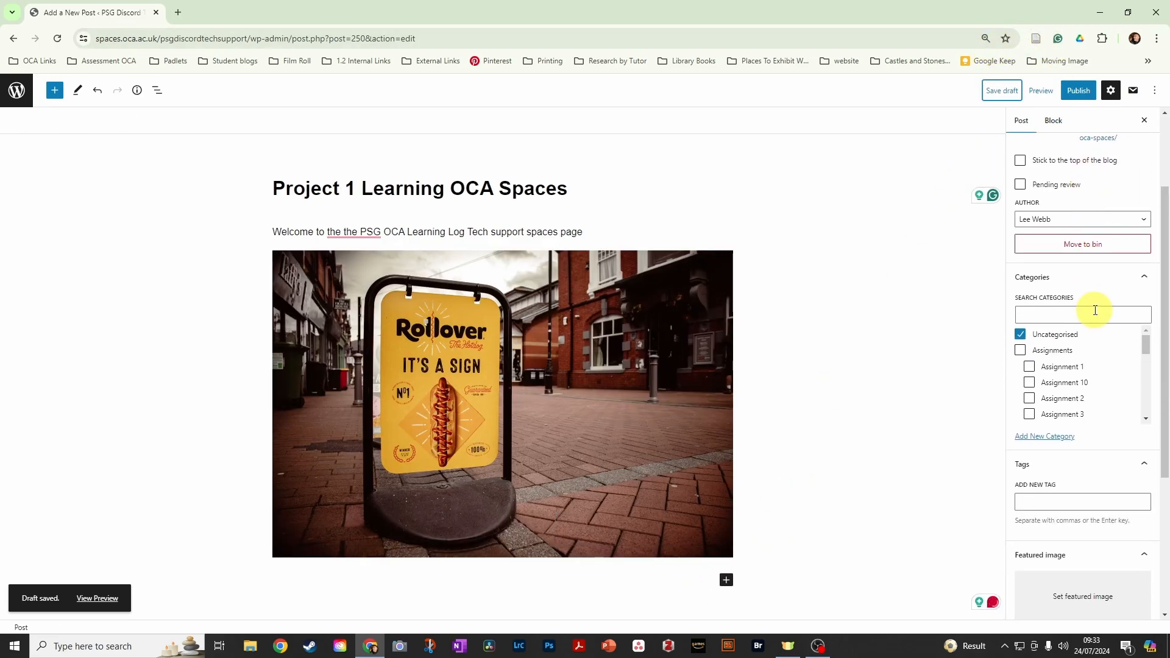
scroll(1097, 255, "up", 3)
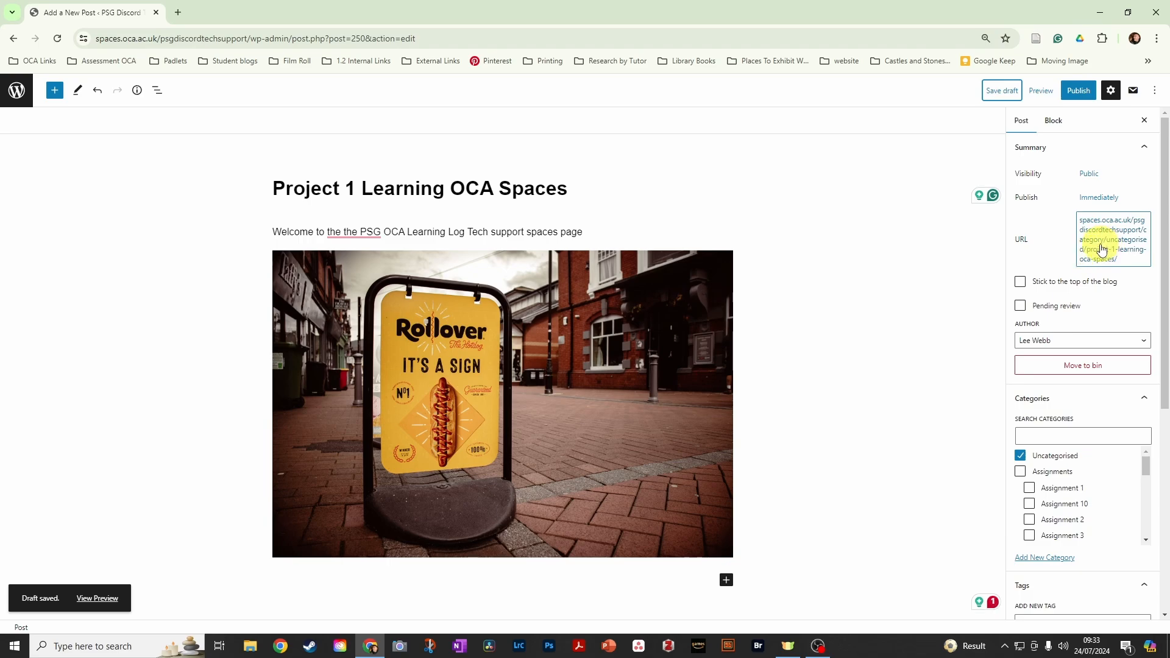
scroll(1088, 256, "down", 2)
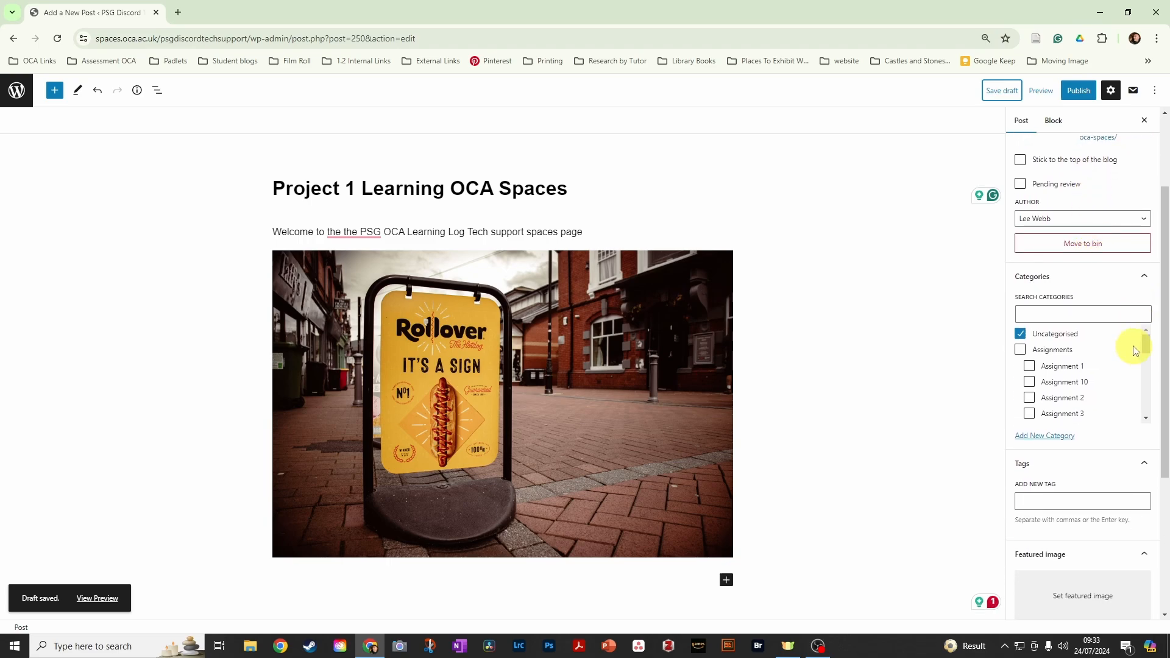
left_click(1020, 335)
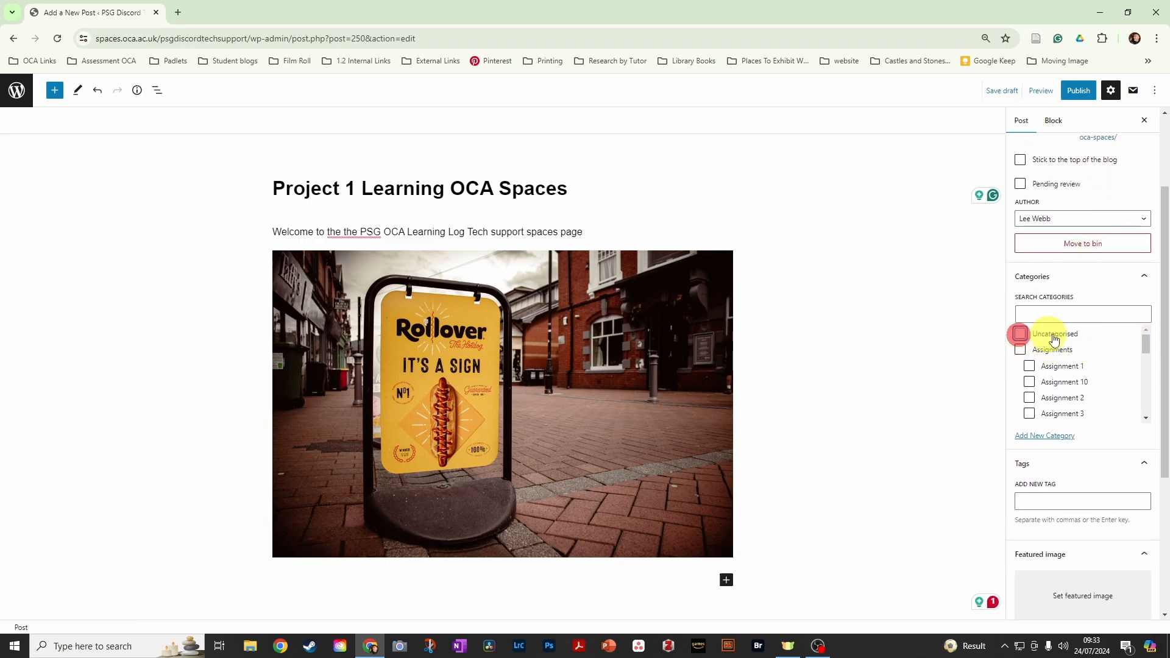
scroll(1105, 371, "down", 5)
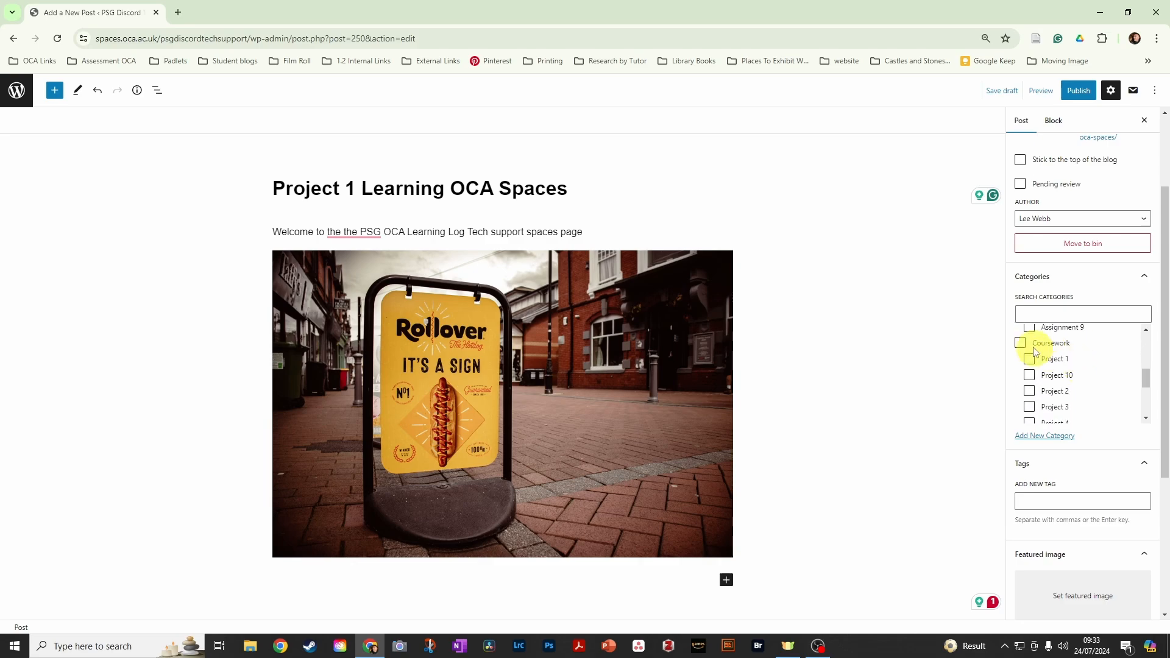
left_click(1022, 345)
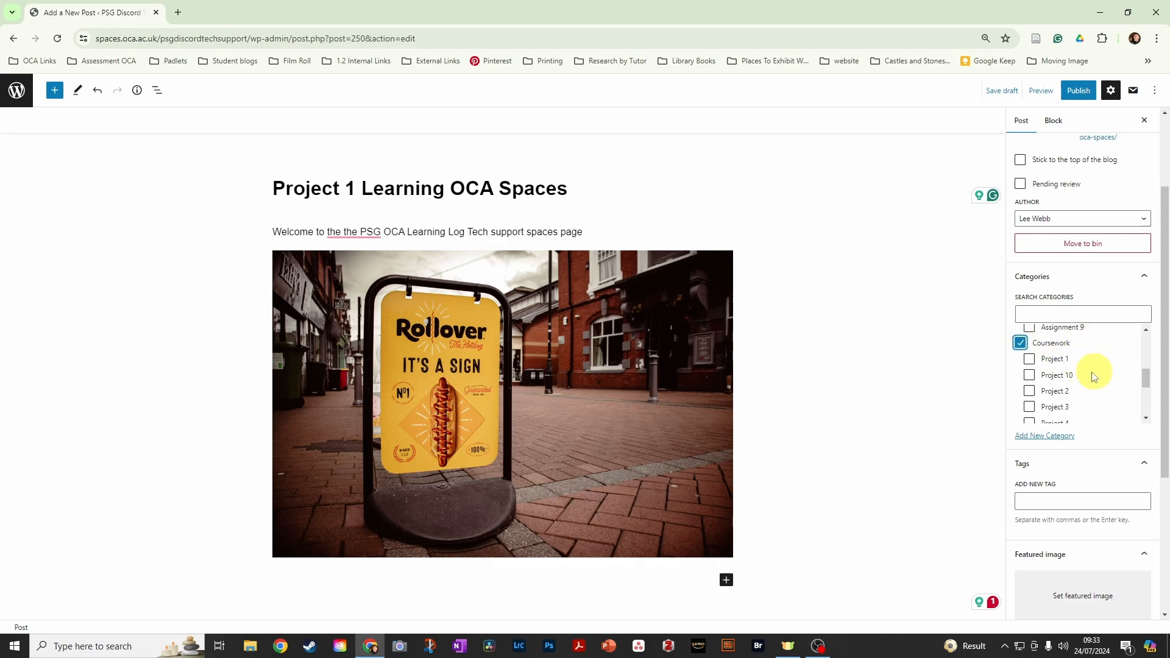
left_click(1031, 361)
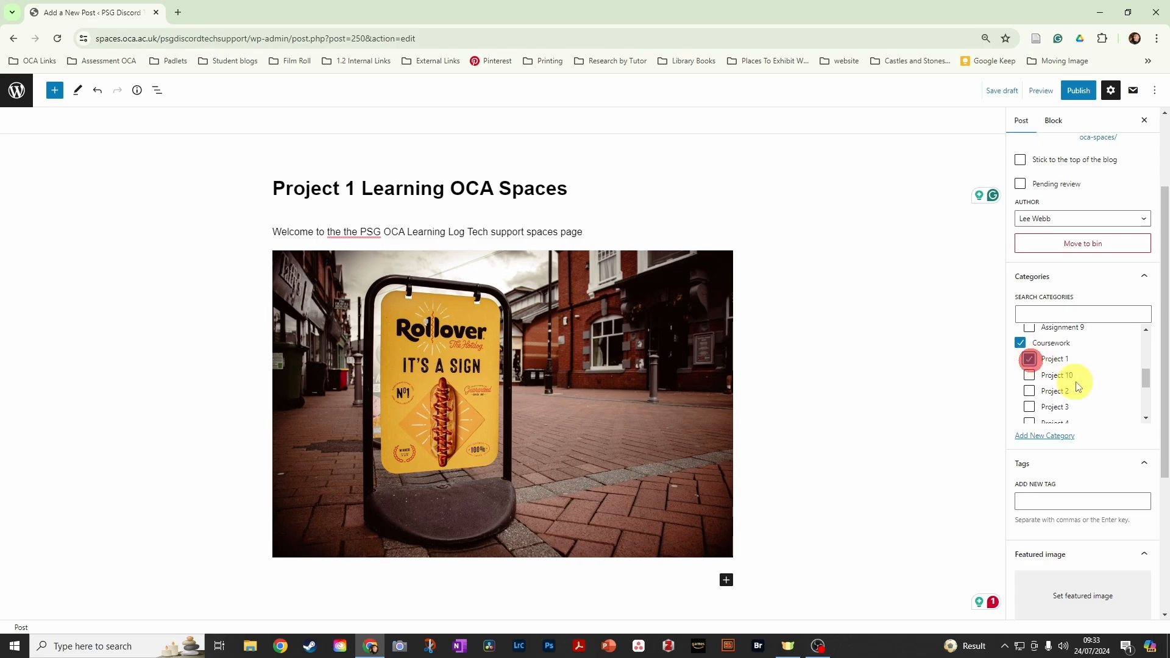
scroll(1087, 399, "up", 5)
scroll(1090, 402, "up", 1)
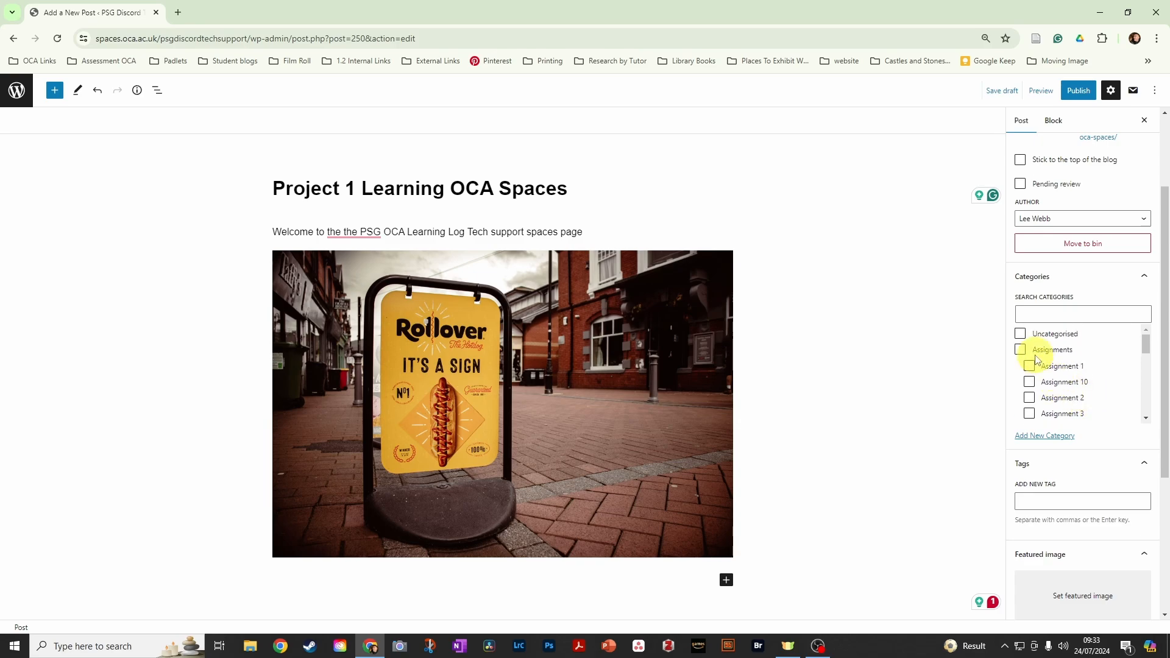
scroll(1028, 360, "down", 5)
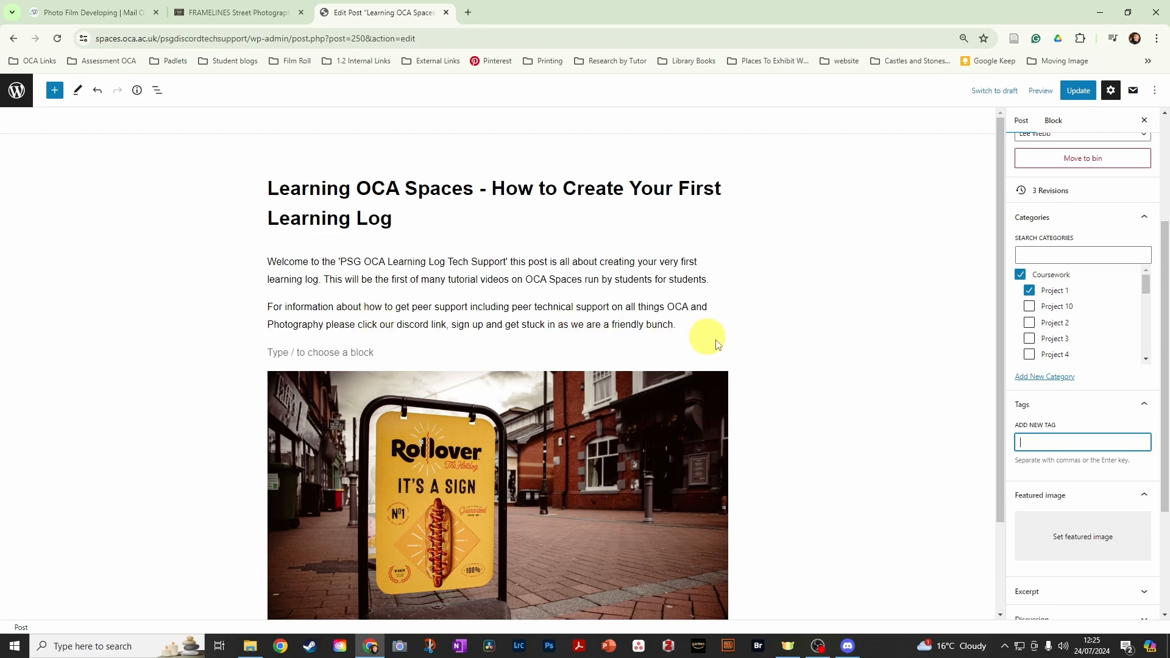
- Add the existing tag "Project 1" to the post
scroll(681, 530, "down", 1)
scroll(626, 490, "down", 1)
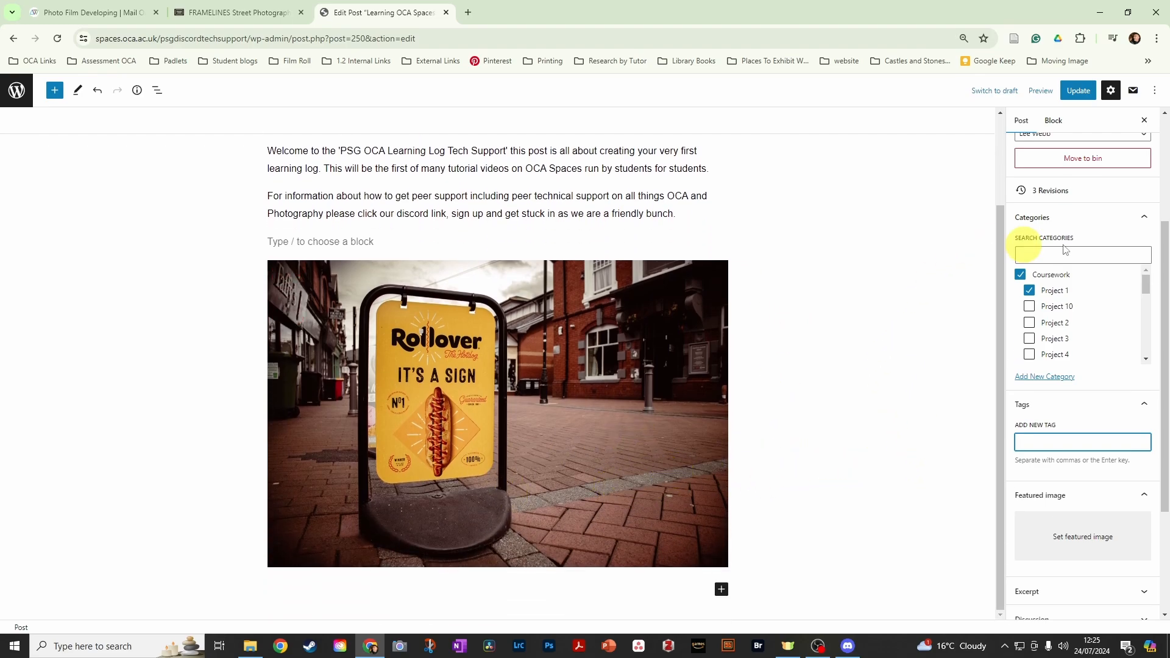
scroll(1107, 268, "up", 3)
scroll(1107, 292, "down", 2)
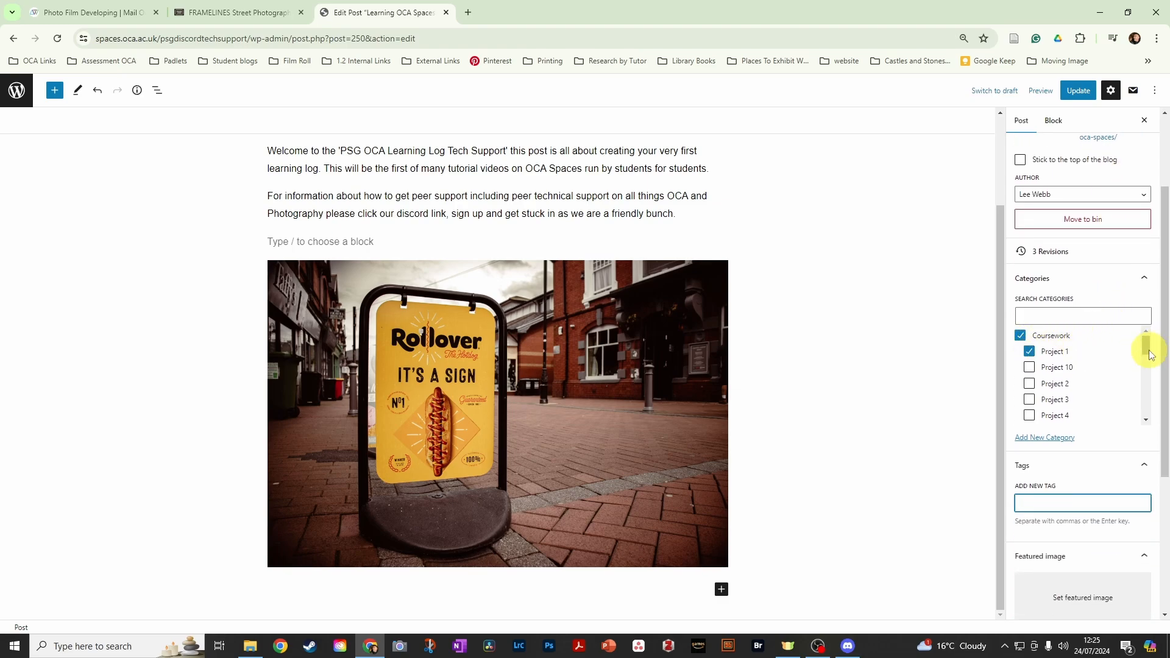
scroll(1128, 363, "down", 1)
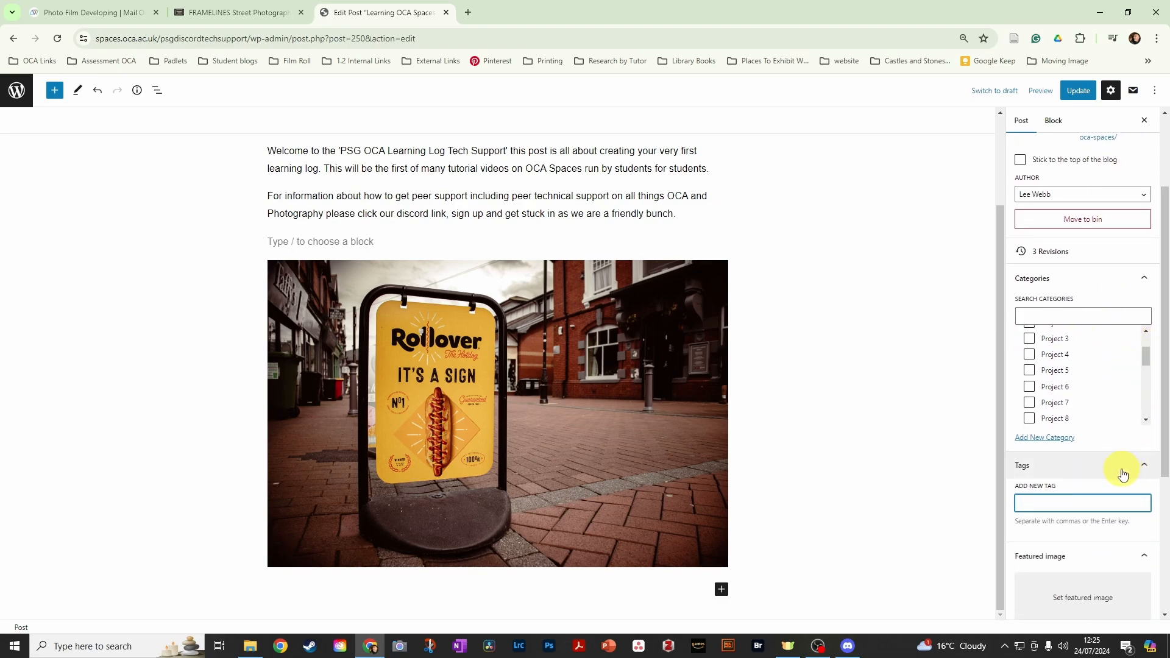
scroll(1127, 487, "down", 1)
left_click(1051, 447)
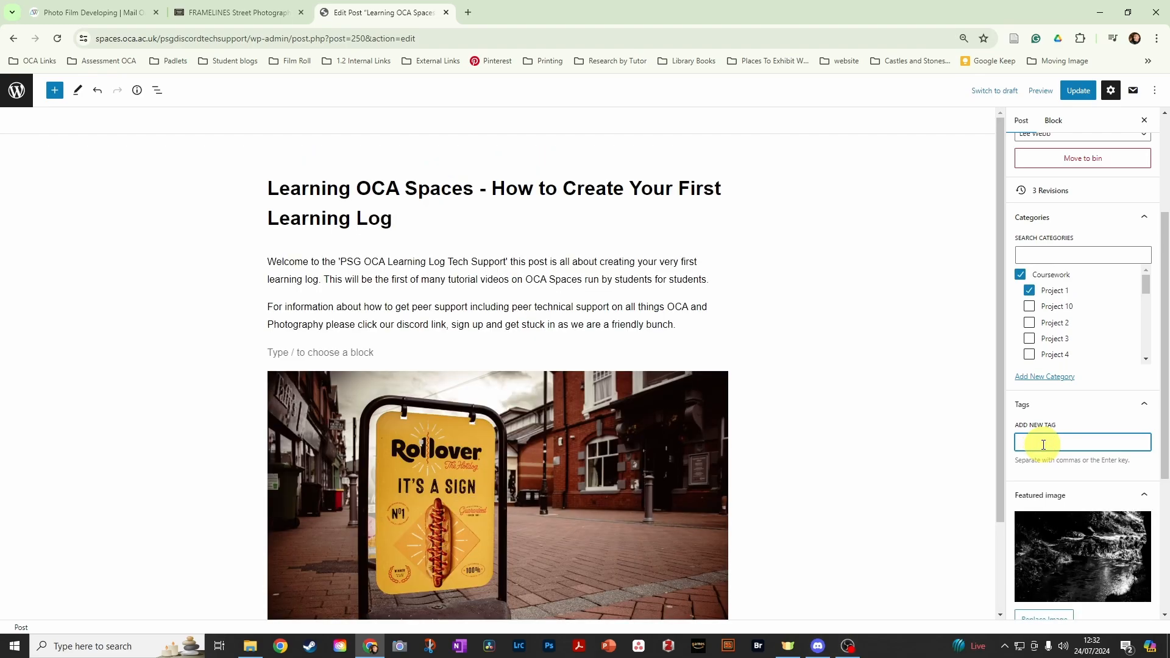
type("Pro")
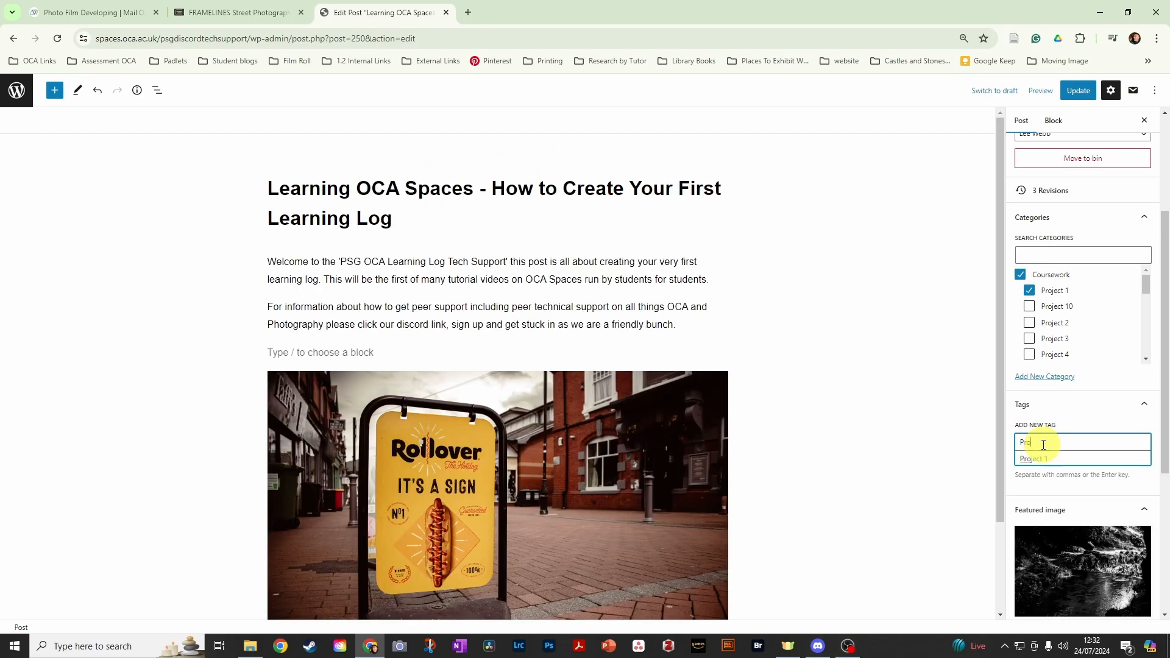
type("ject")
left_click(1032, 460)
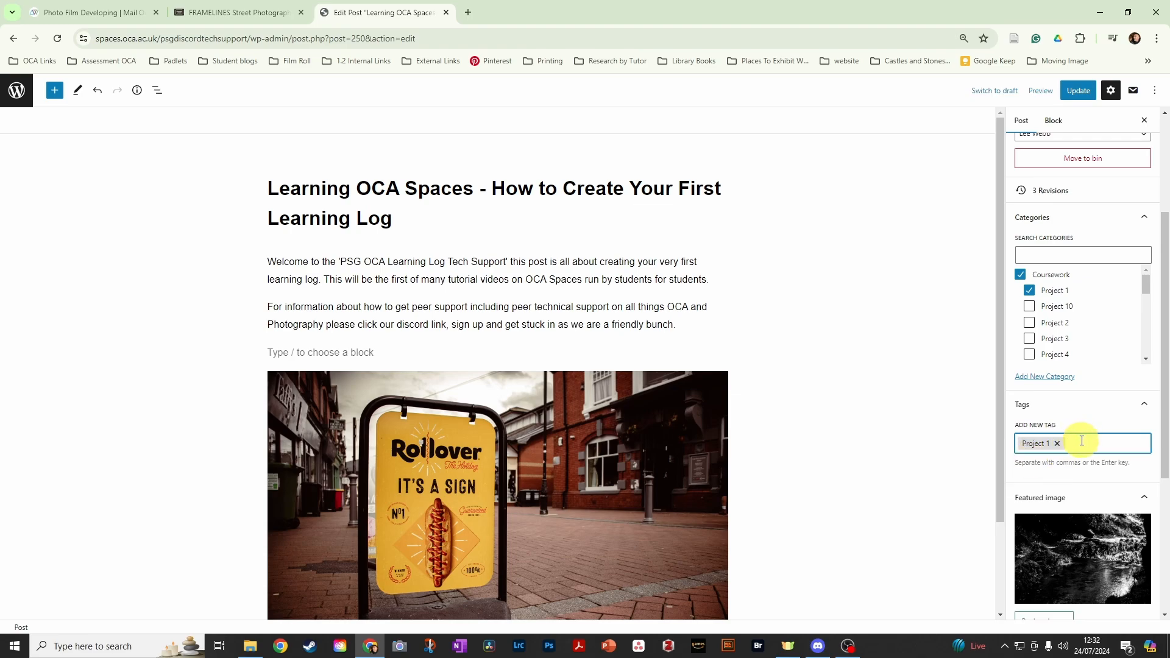
- Add the tags "Coursework" and "Notes" to the post
type("Course")
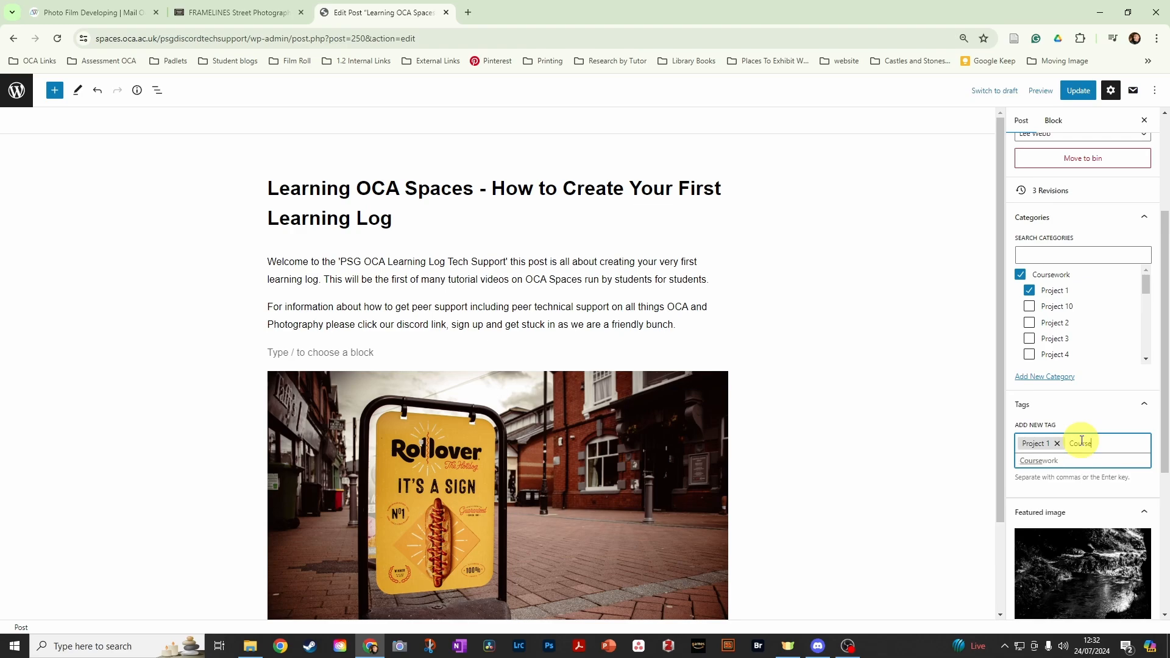
type("work")
left_click(1036, 459)
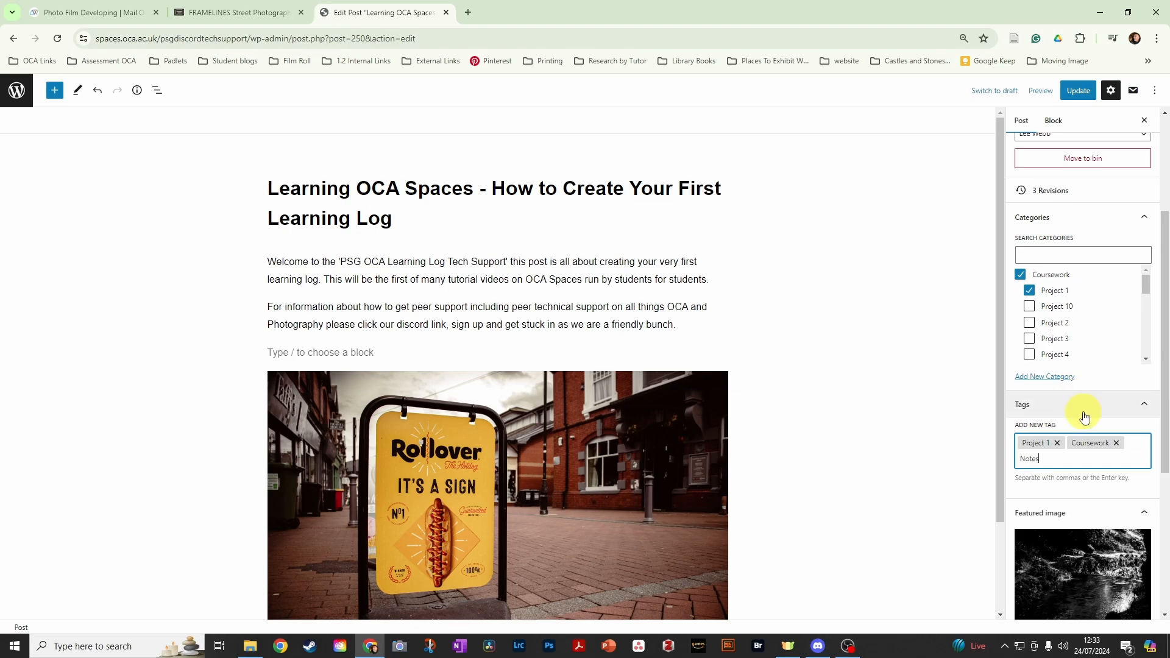
key("Return")
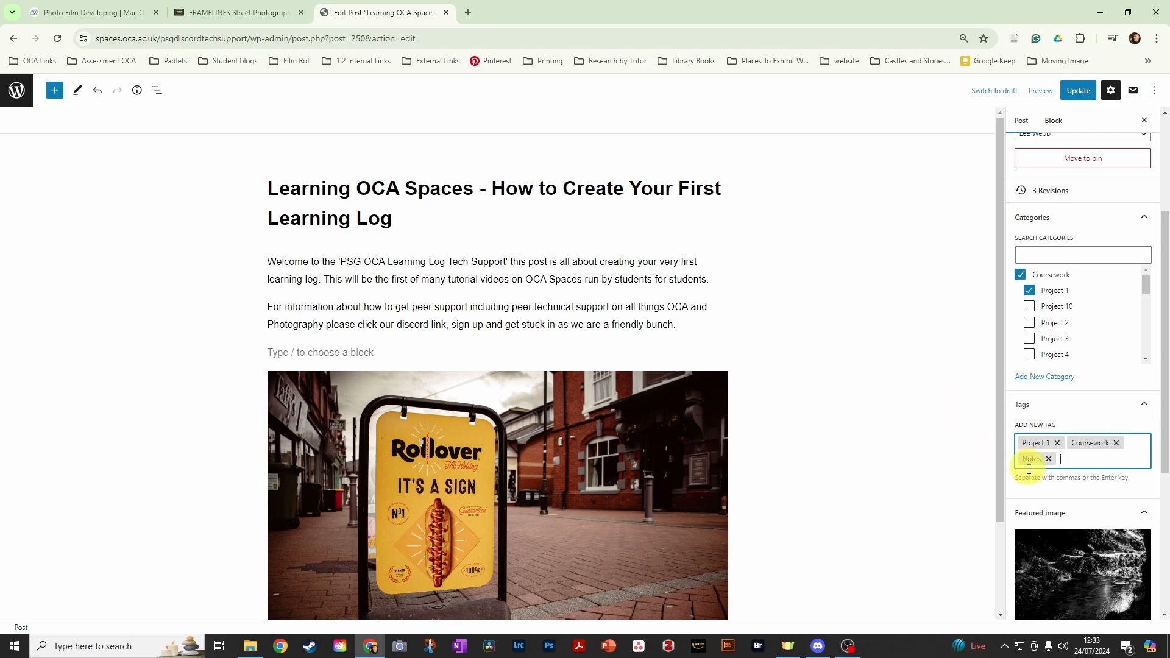
- Remove the post's current featured image
scroll(1111, 492, "down", 2)
scroll(1091, 454, "down", 1)
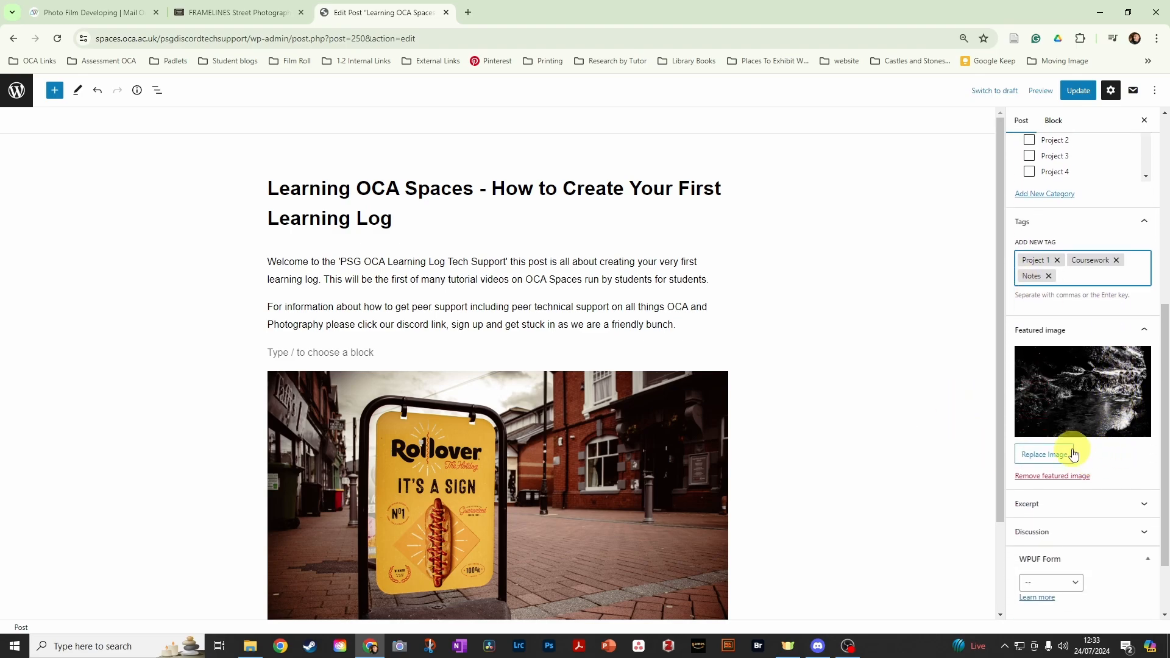
left_click(1053, 477)
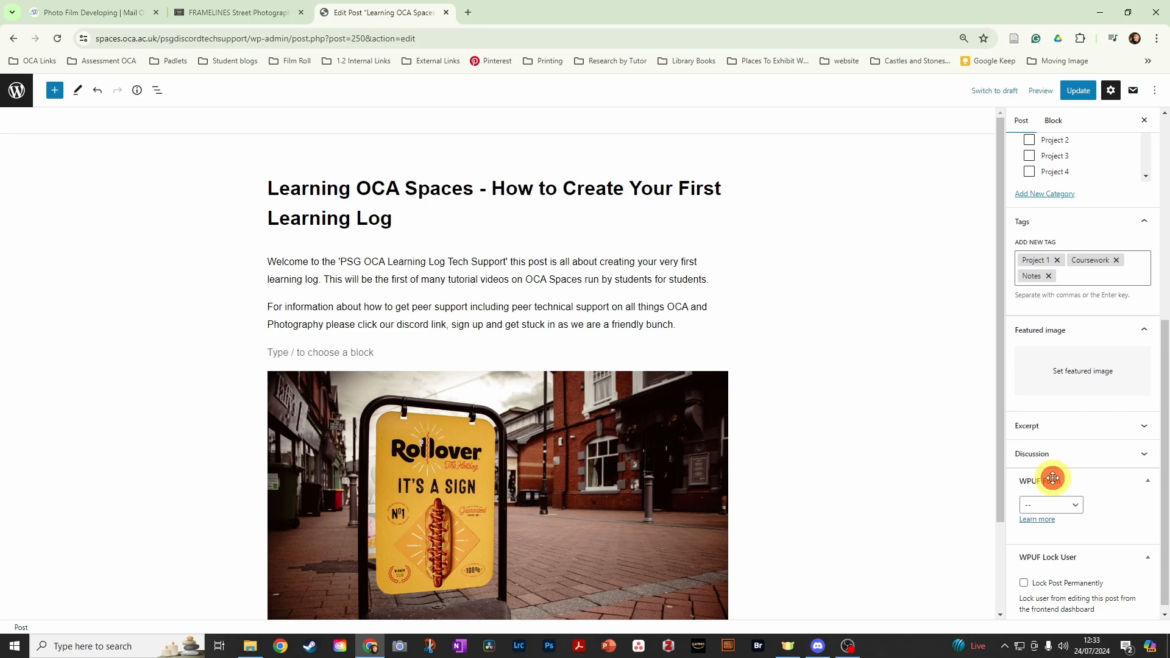
- Open the featured image selection for the post
left_click(1078, 376)
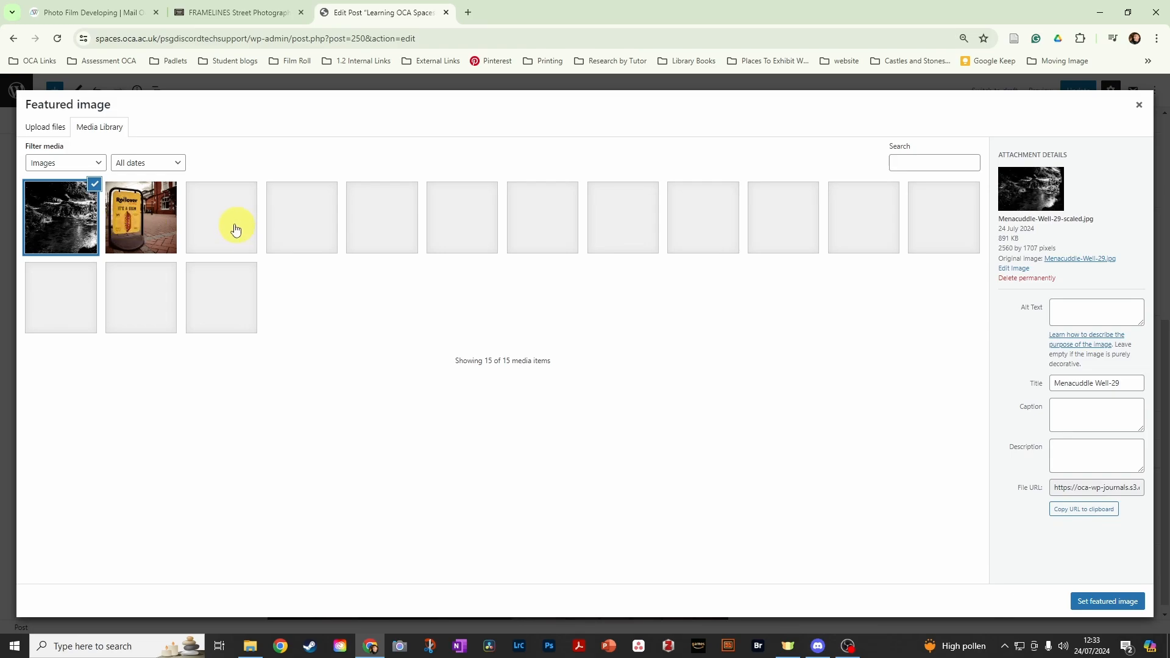
left_click(94, 184)
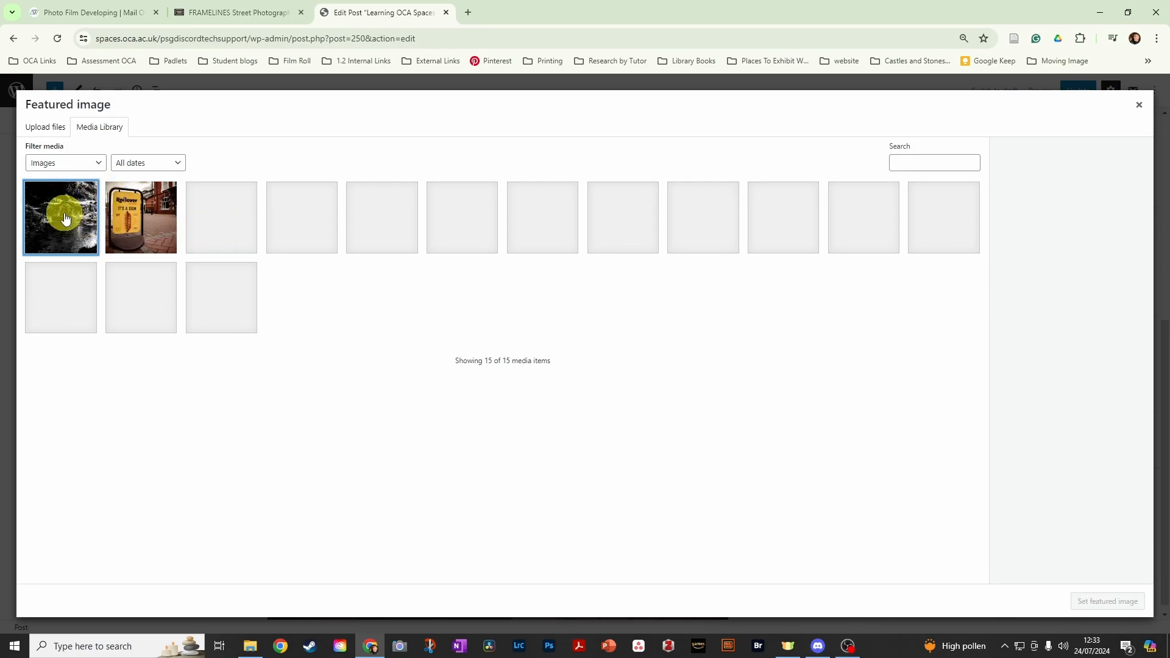
left_click(44, 127)
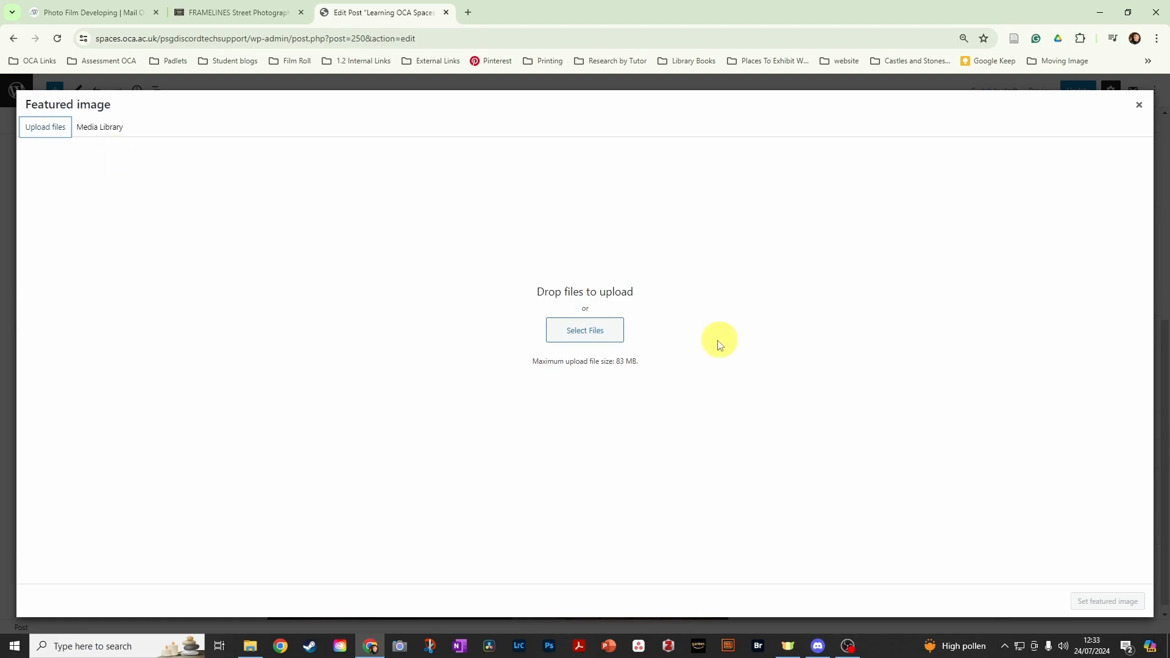
left_click(602, 341)
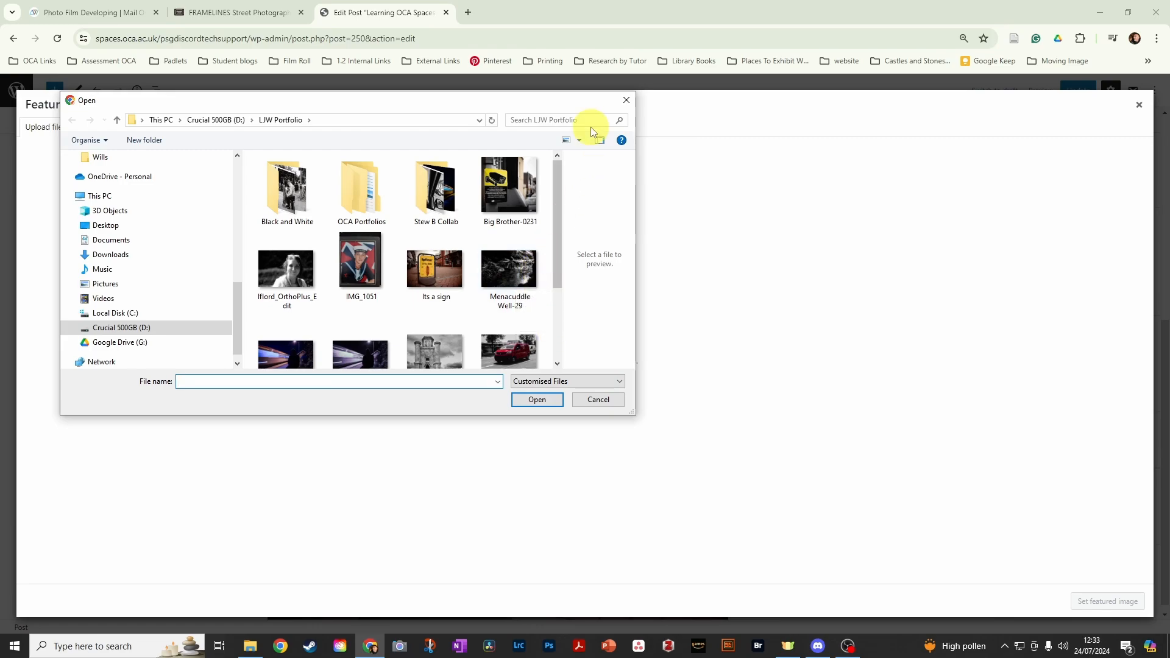
left_click(626, 101)
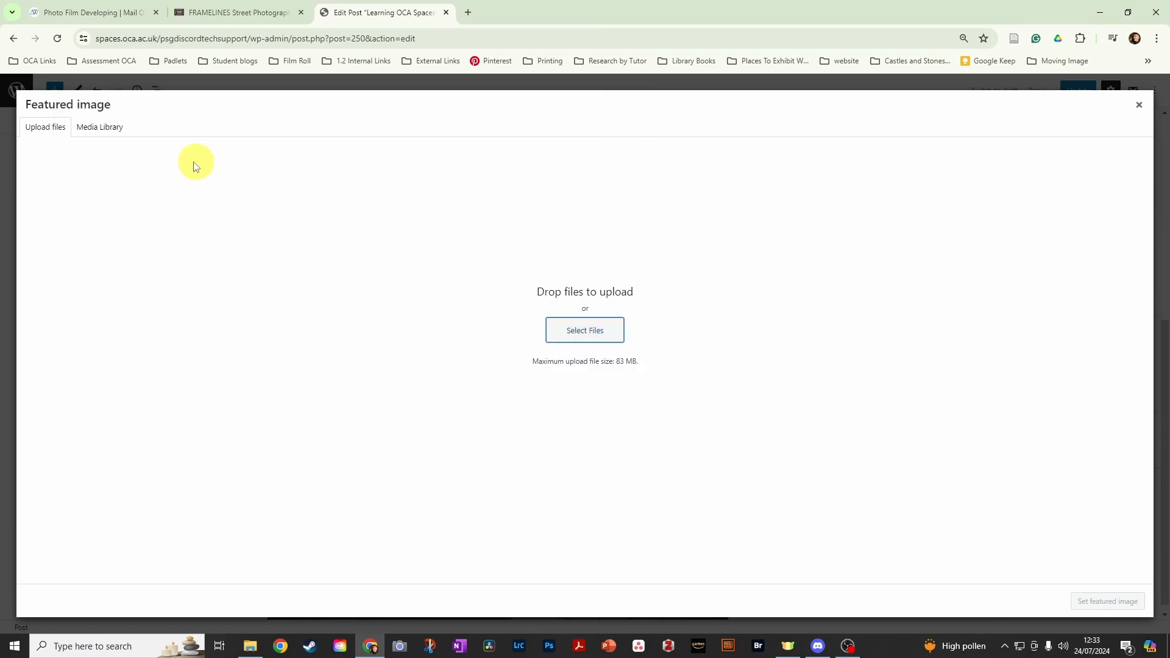
left_click(97, 127)
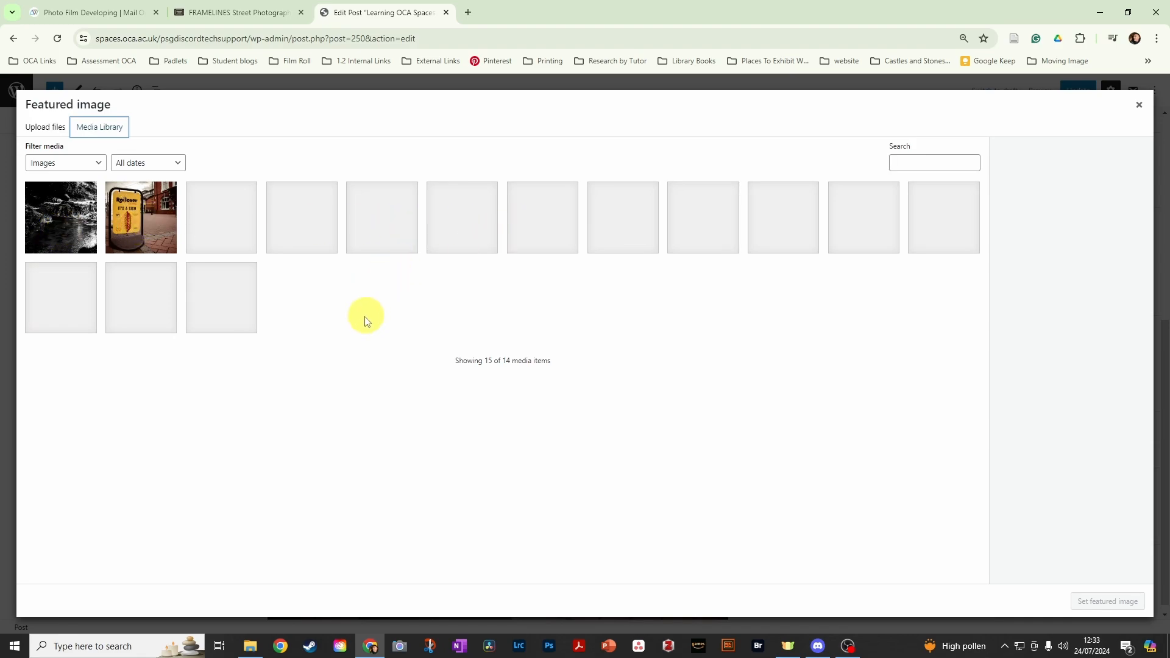
- Set the Menacuddle Well-29 image from the media library as the featured image and update the post
left_click(66, 224)
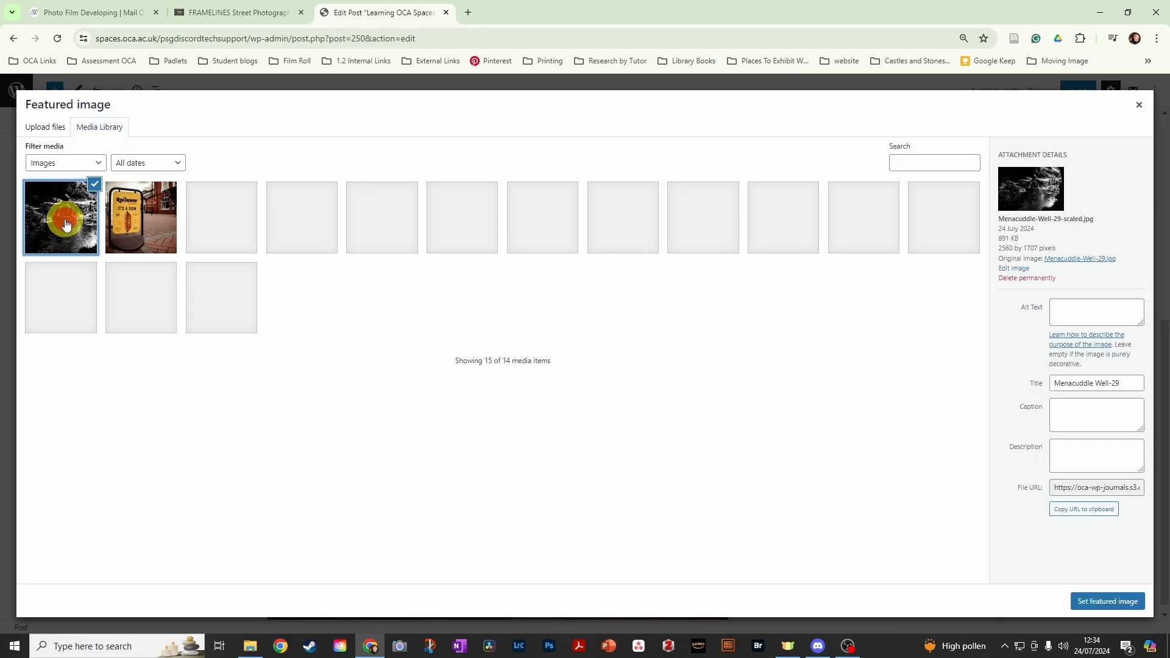
left_click(1098, 600)
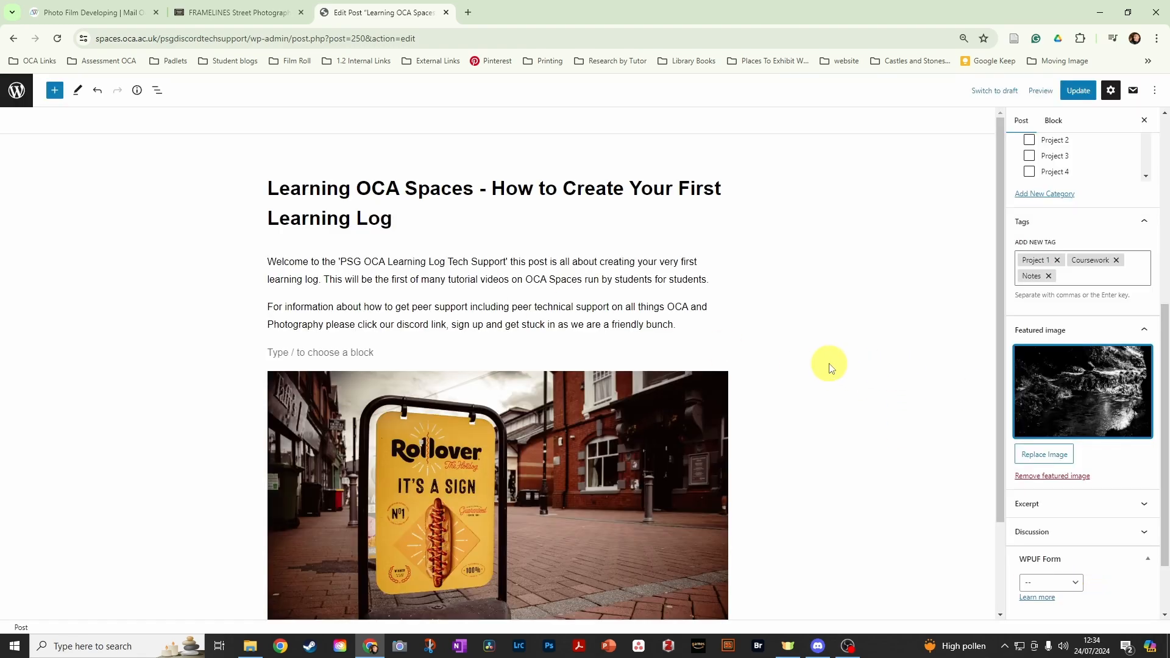
left_click(1077, 93)
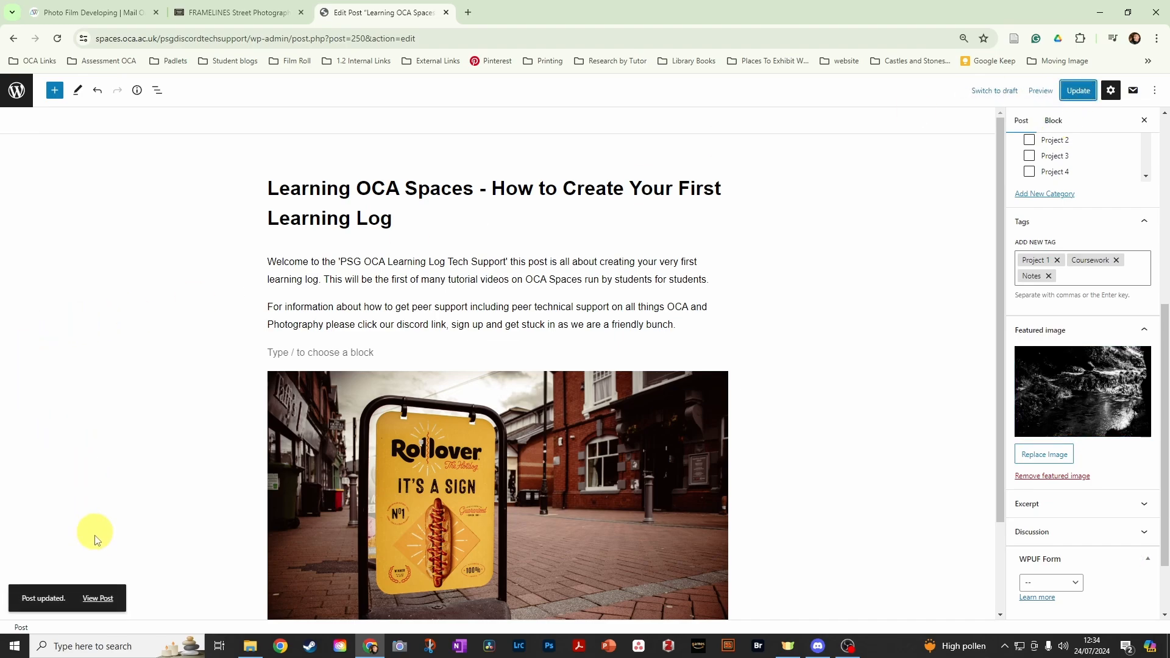
- View the published post and examine its featured image, title, text, embedded photo and category listing
left_click(99, 597)
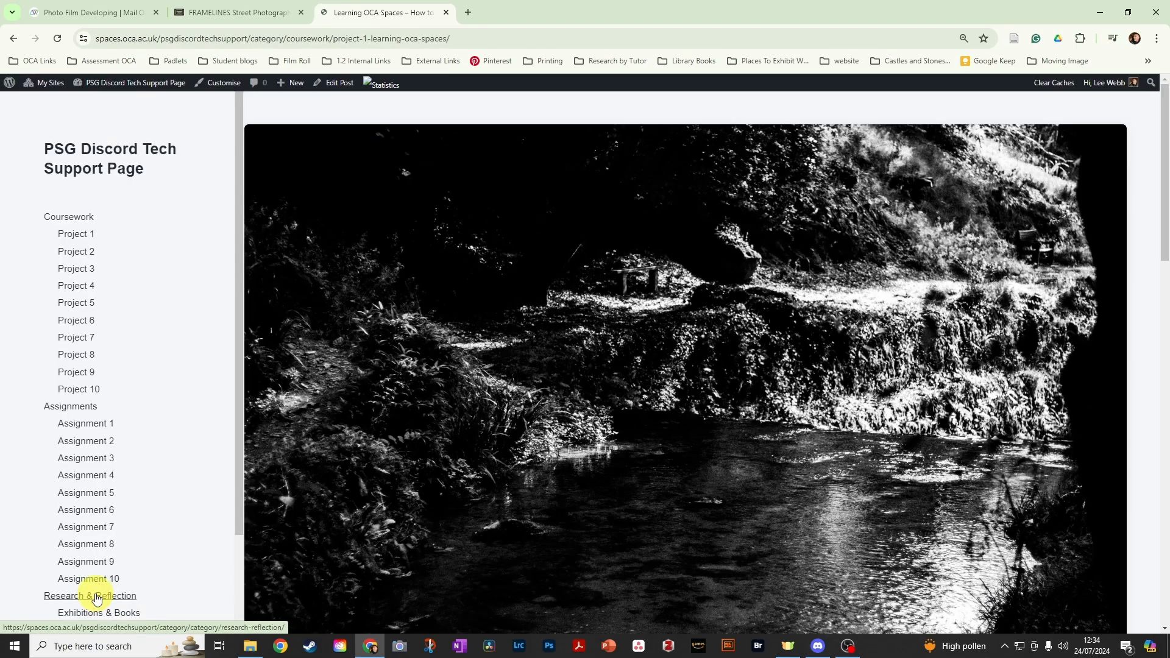
scroll(414, 354, "down", 8)
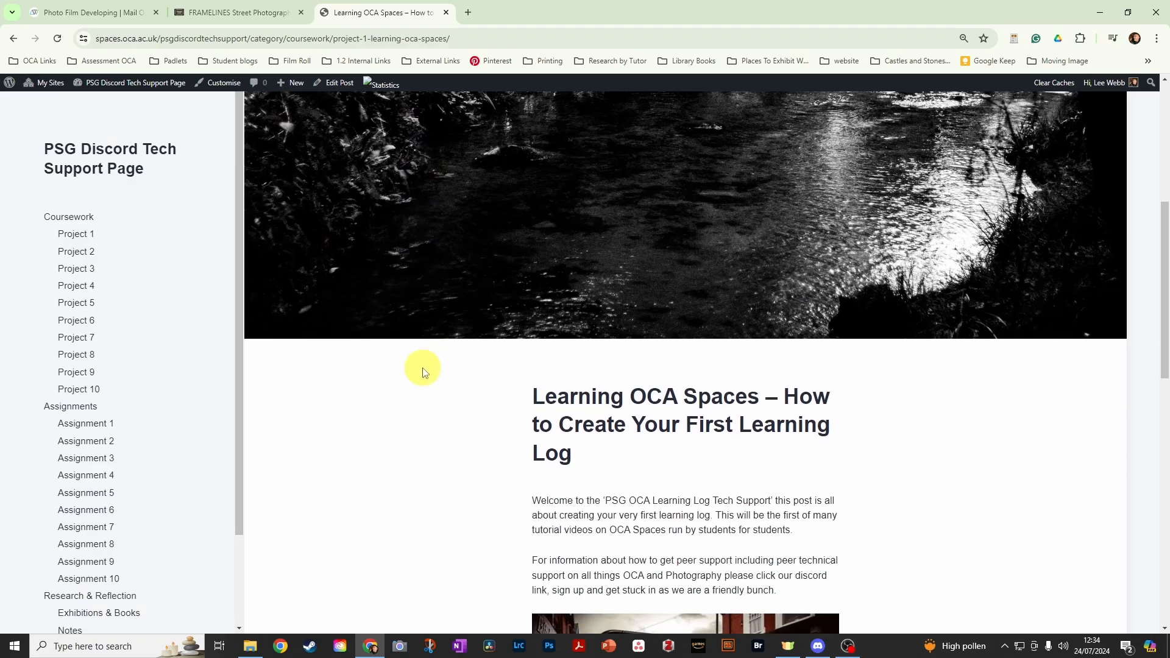
scroll(425, 376, "down", 3)
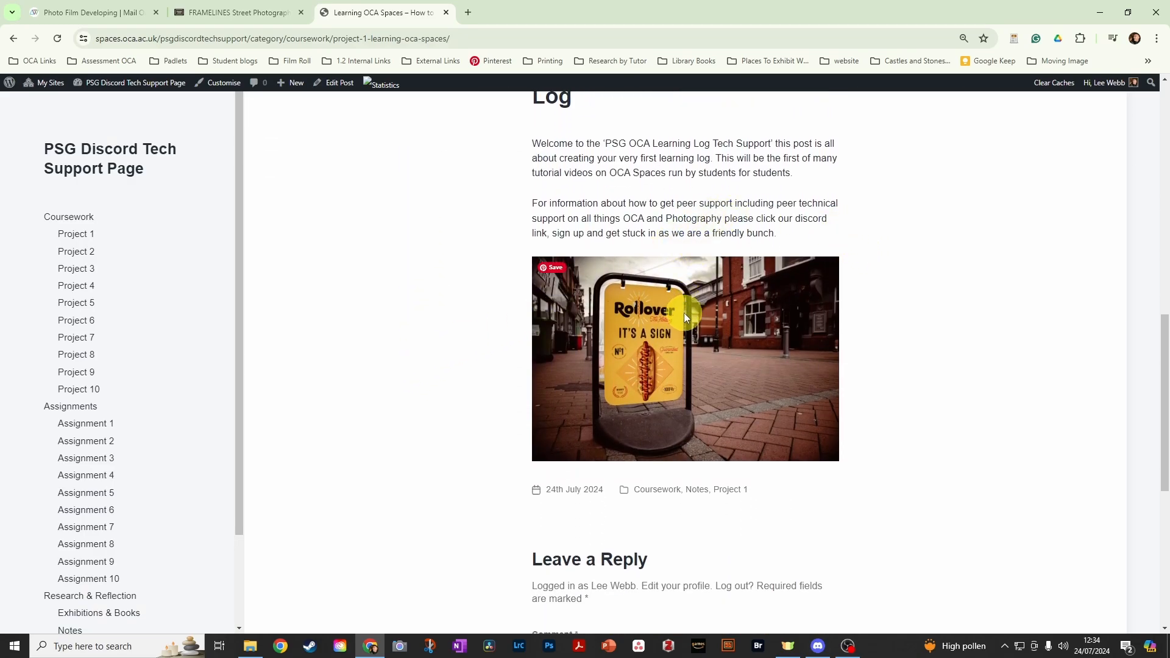
scroll(701, 314, "up", 1)
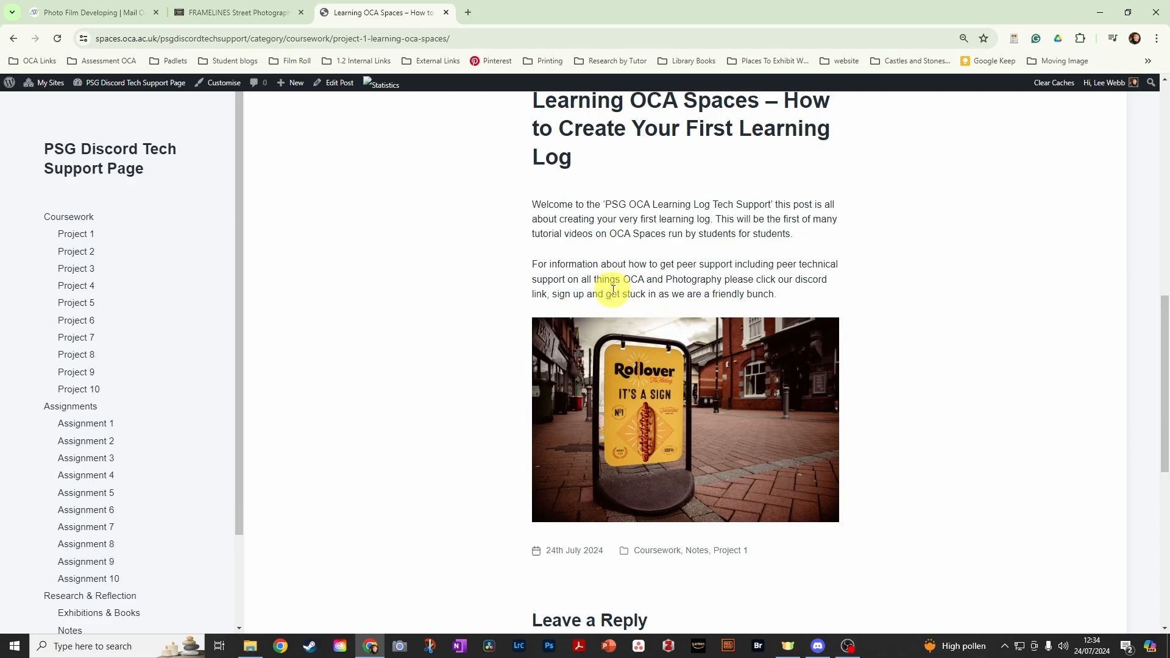
scroll(458, 390, "up", 1)
scroll(458, 390, "up", 3)
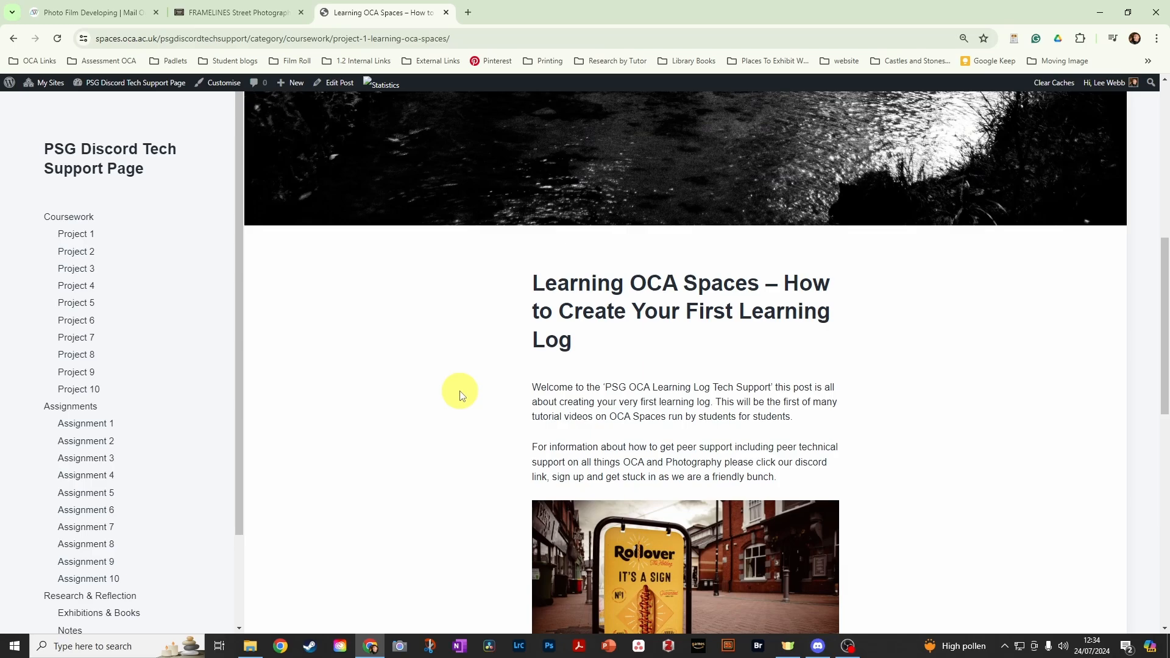
scroll(426, 340, "up", 3)
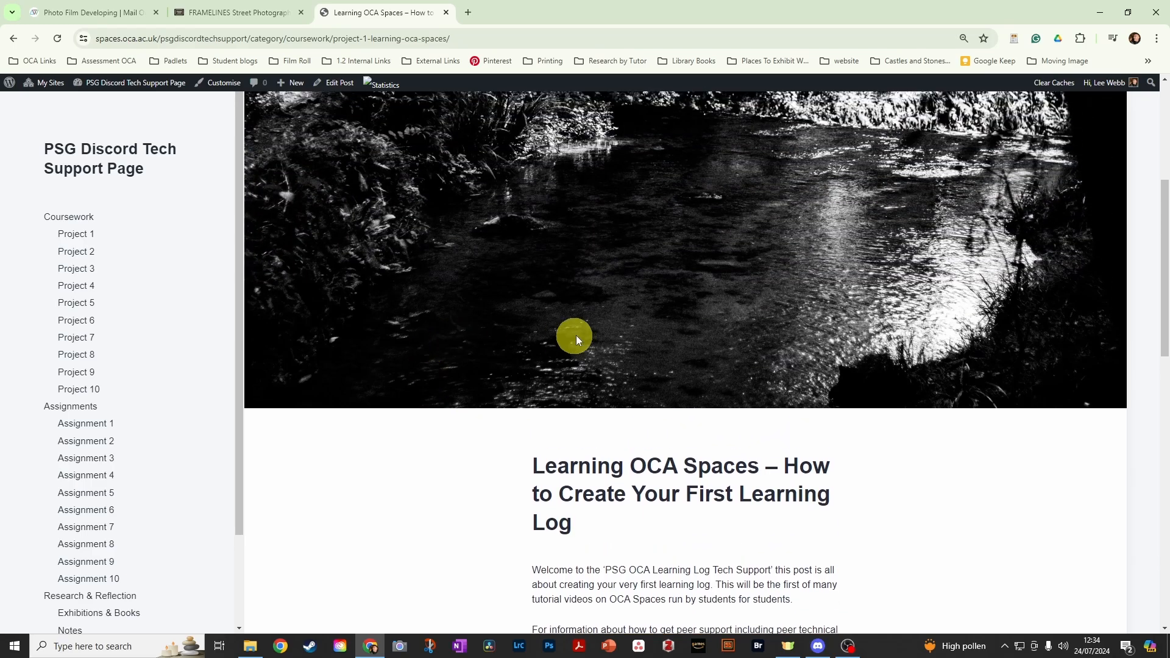
scroll(542, 388, "up", 4)
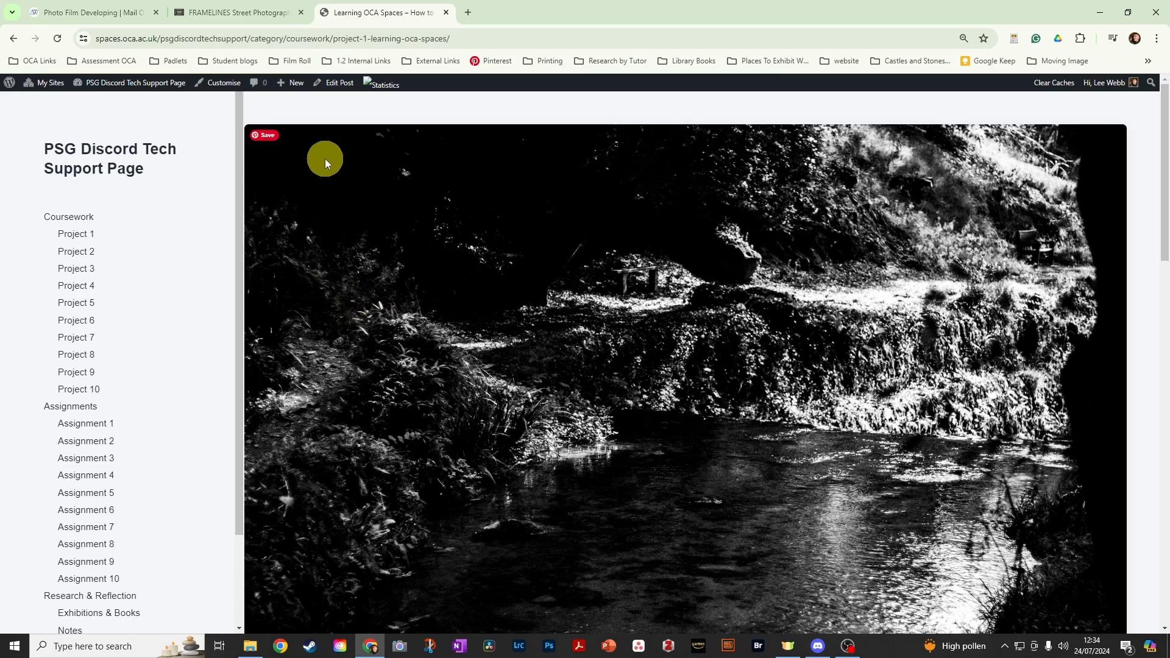
- Visit the site's home page and check the Coursework and Project 2 category pages for the post
left_click(88, 169)
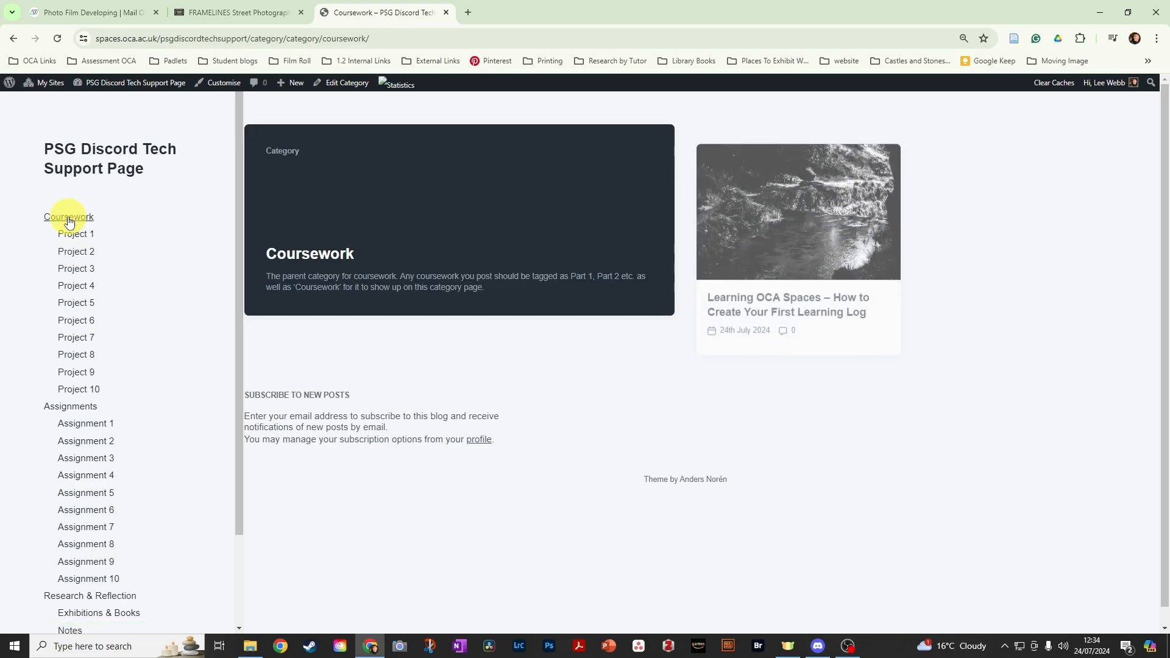
left_click(69, 260)
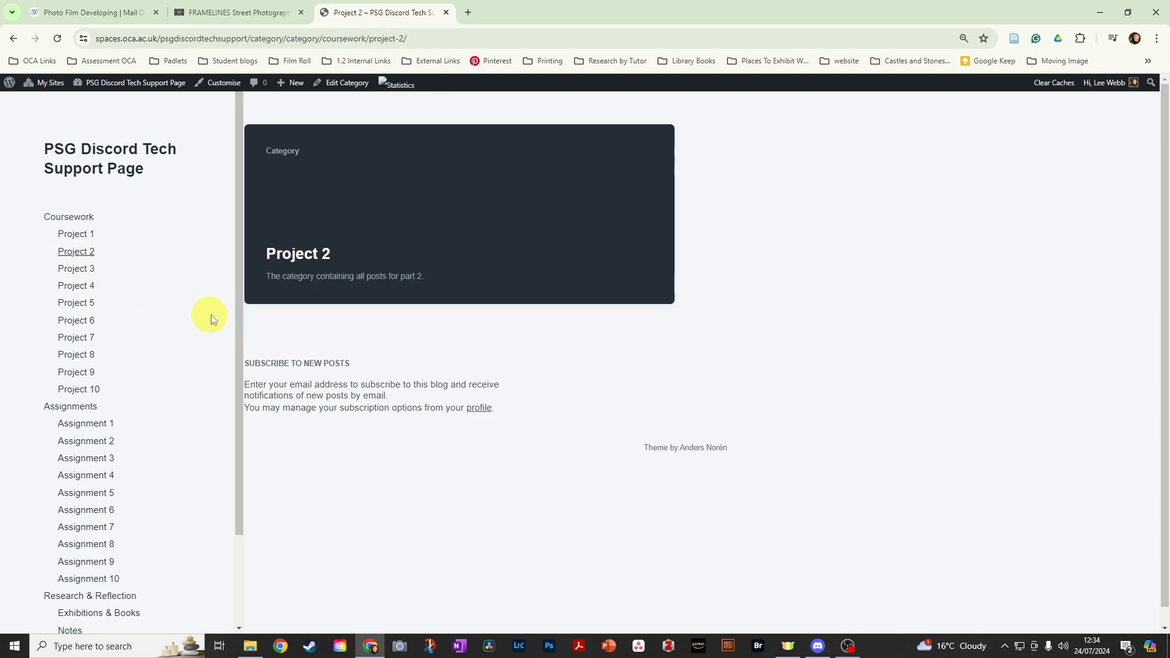
left_click(58, 216)
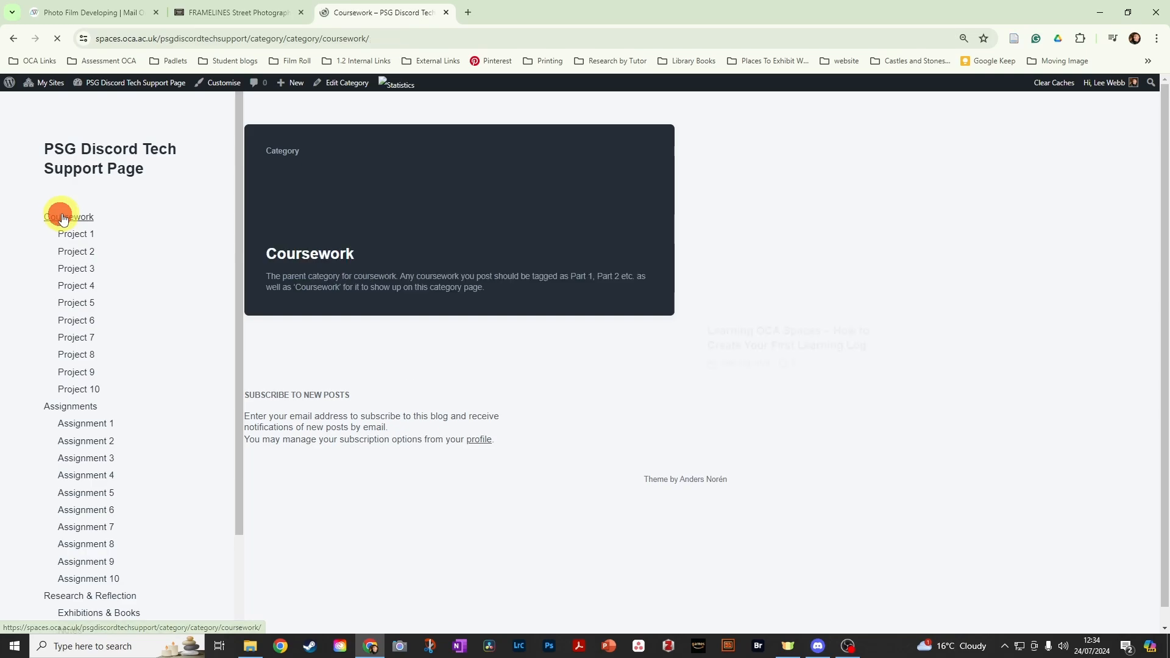